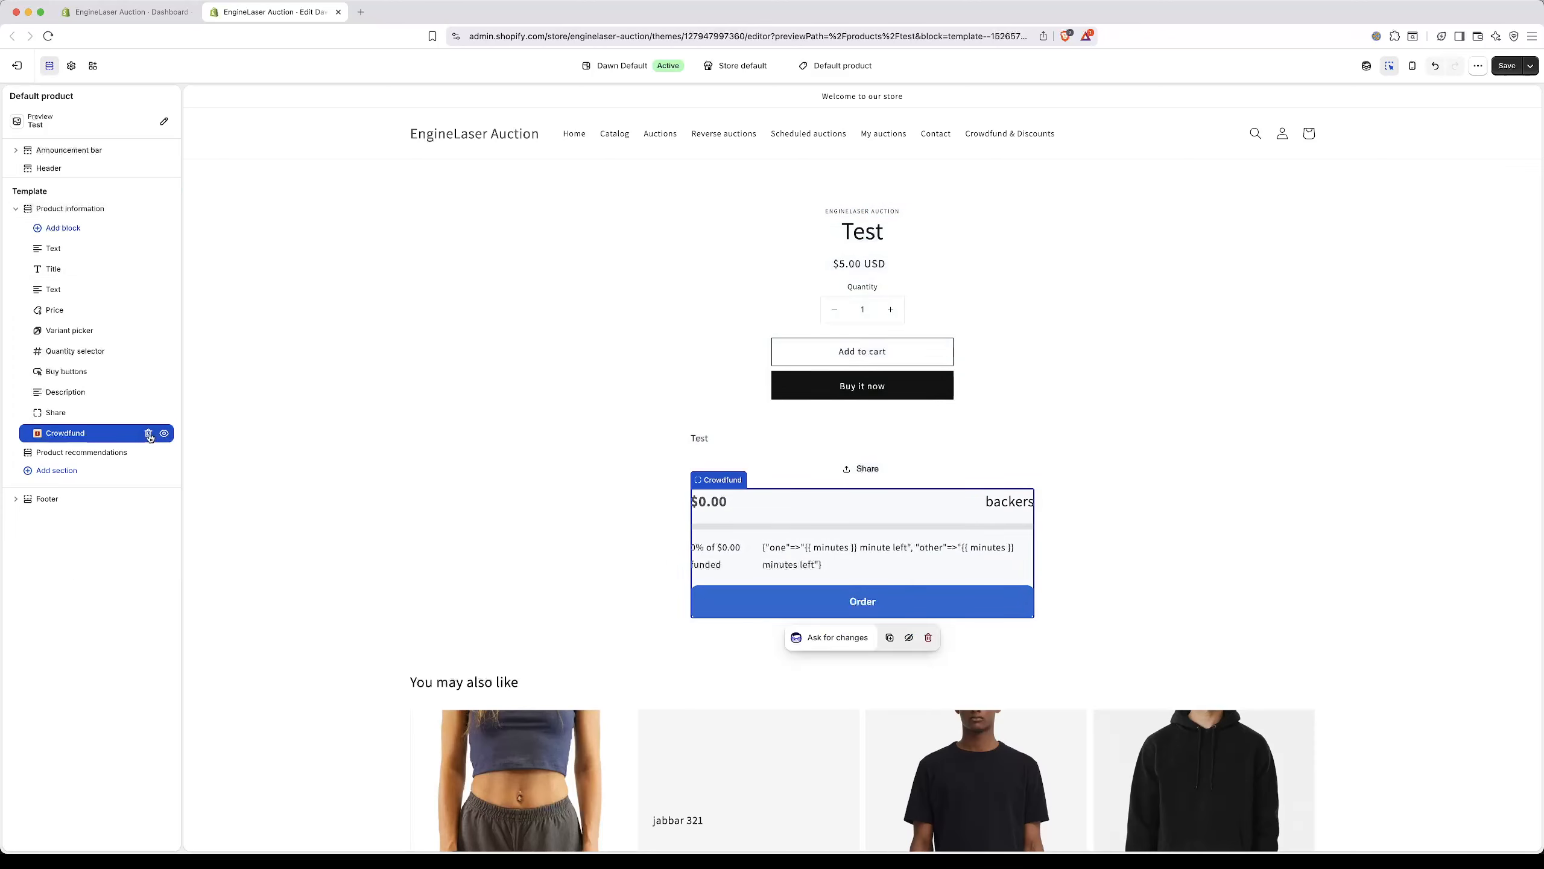
Step: Remove the Crowdfund block from the default product template and create a product template named crowdfund based on Default product
{"action": "key", "text": "BackSpace"}
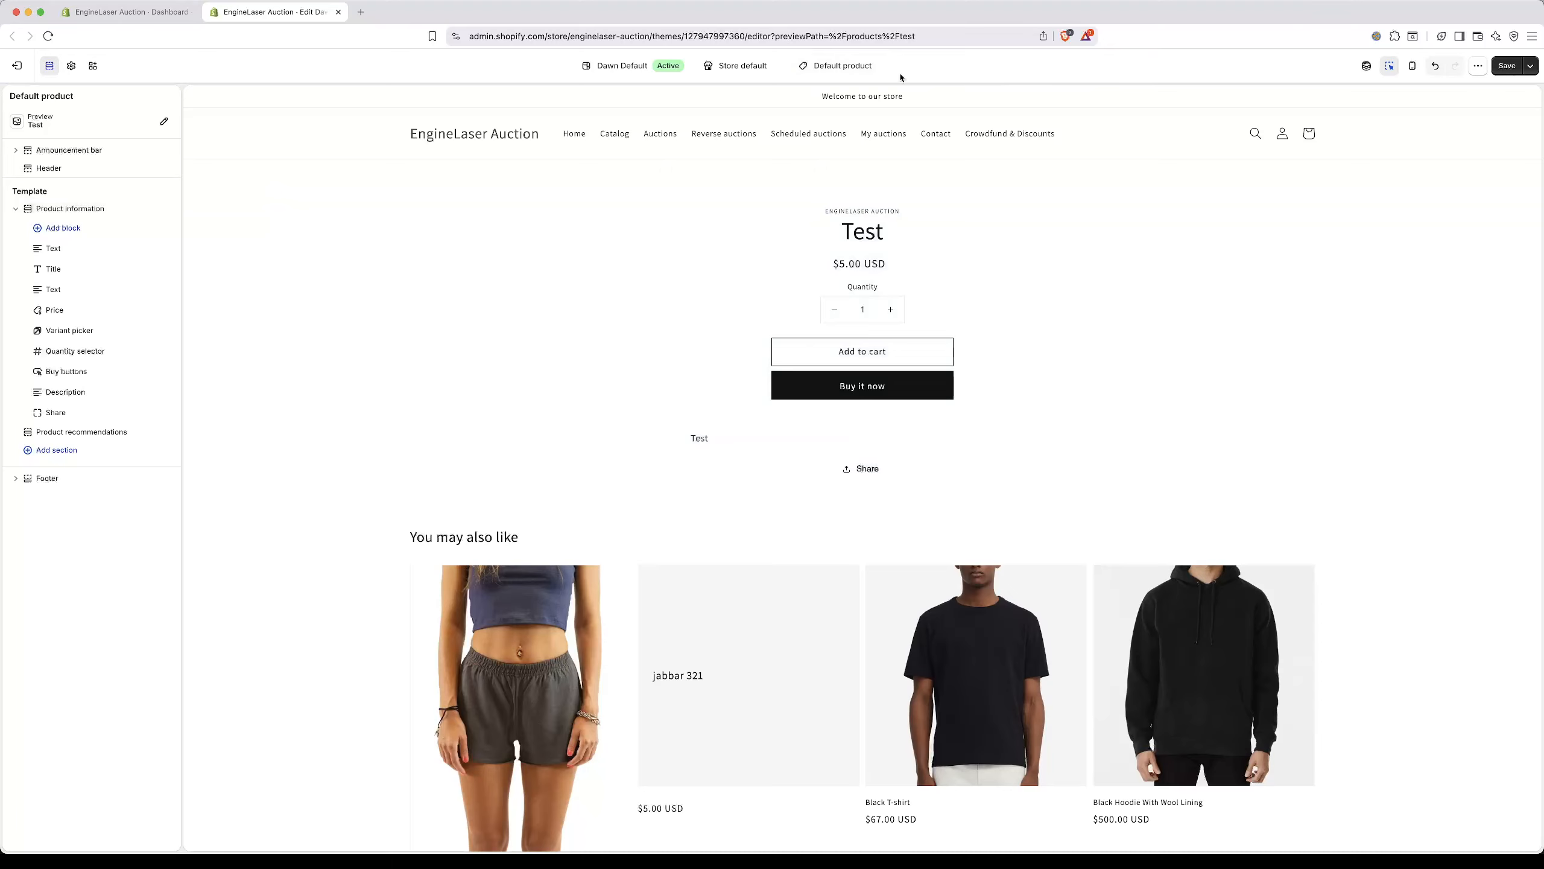
{"action": "left_click", "coordinate": [871, 68]}
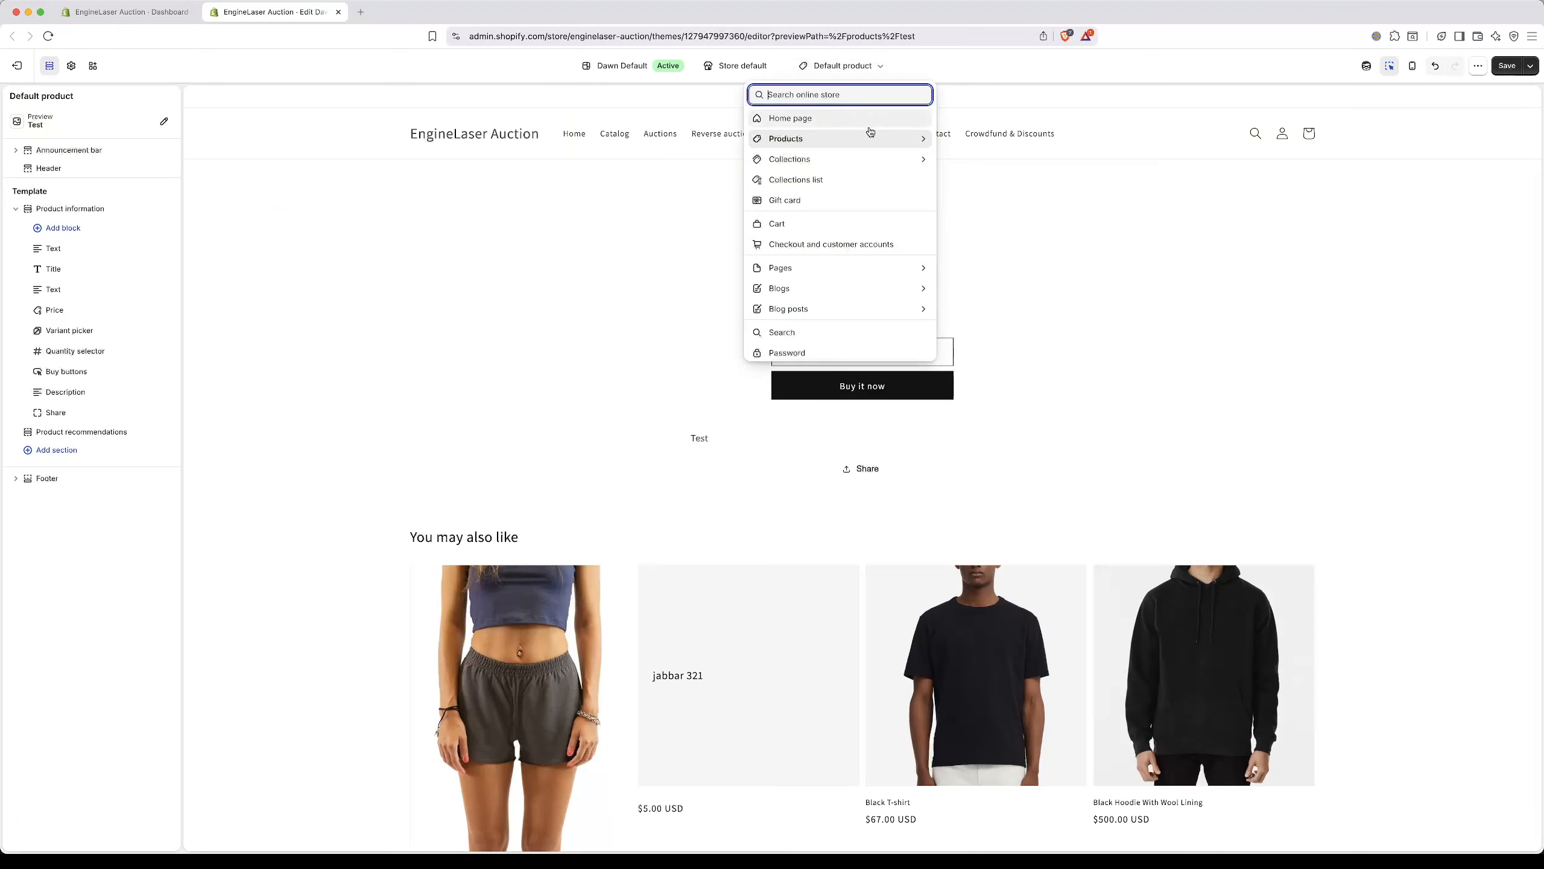
{"action": "left_click", "coordinate": [857, 144]}
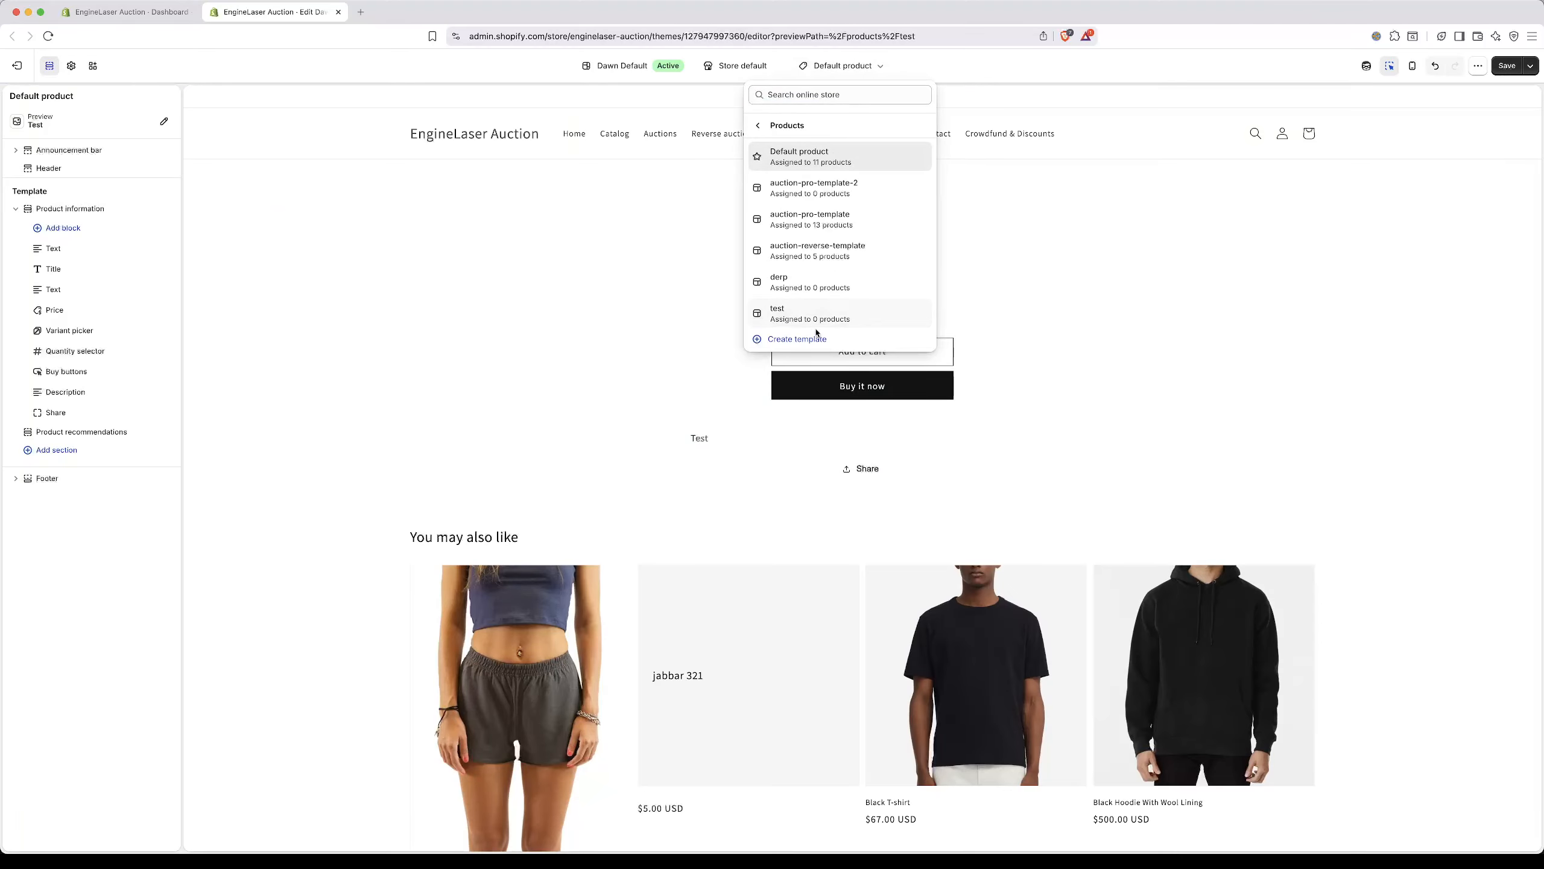
{"action": "left_click", "coordinate": [813, 337]}
{"action": "left_click", "coordinate": [700, 449]}
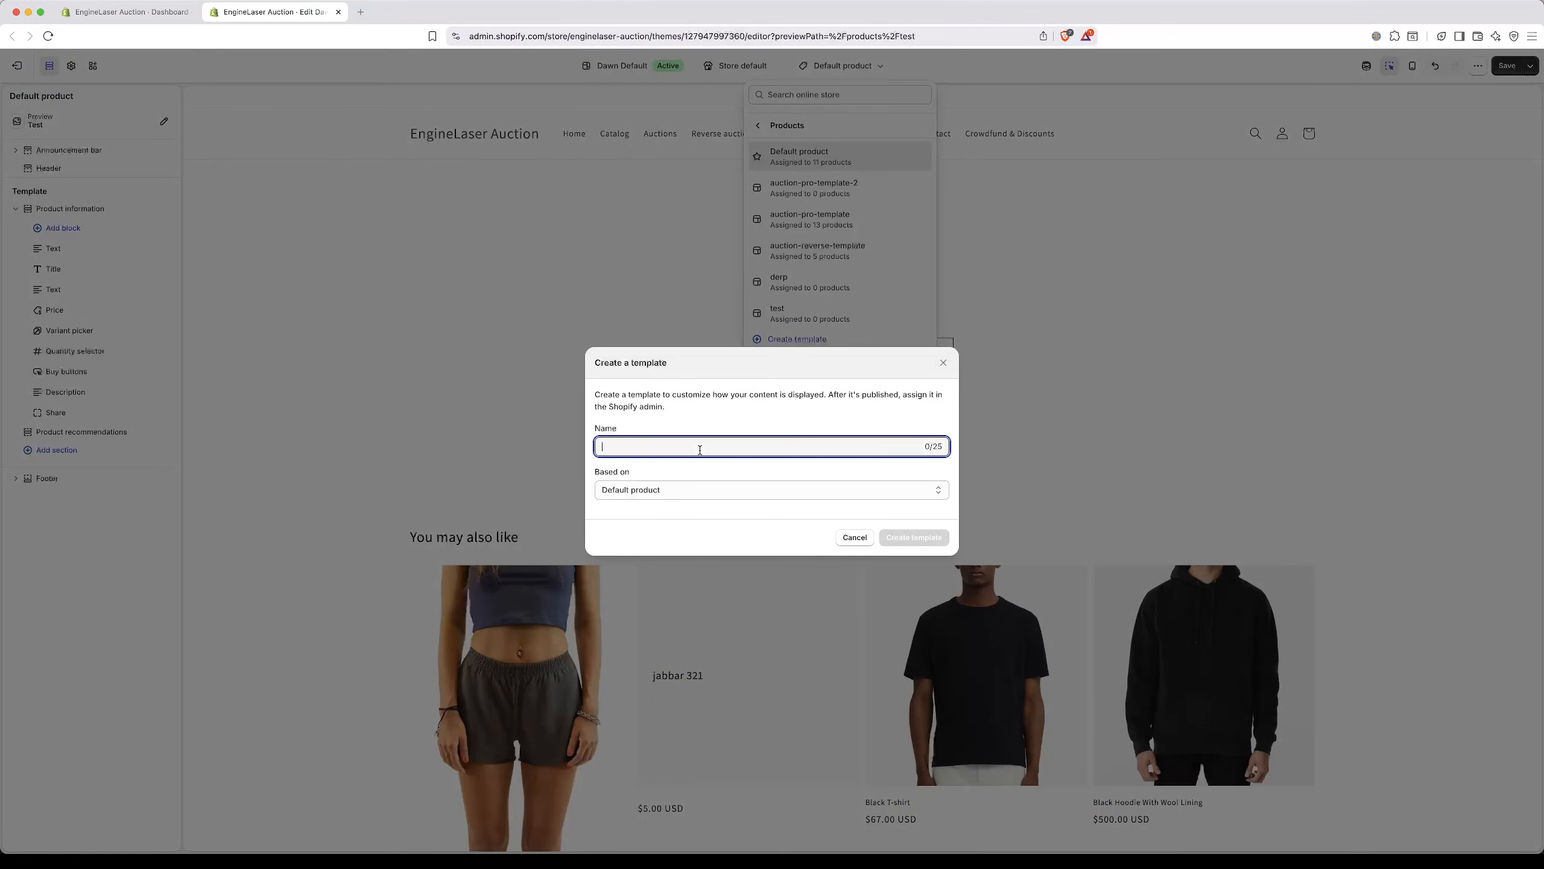
{"action": "type", "text": "crowdfund"}
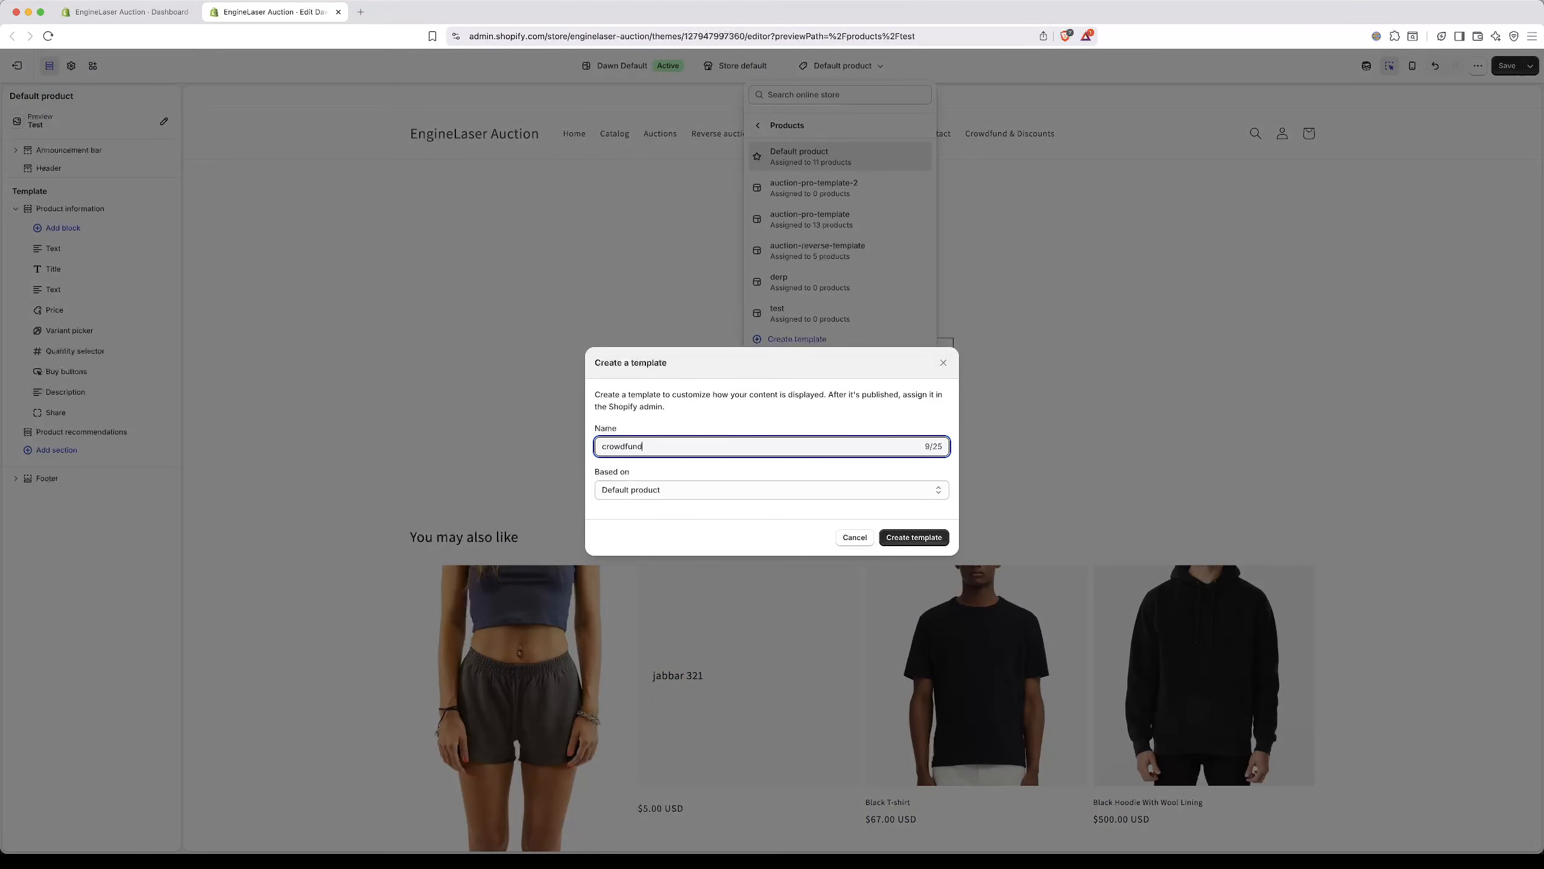
{"action": "left_click", "coordinate": [907, 538]}
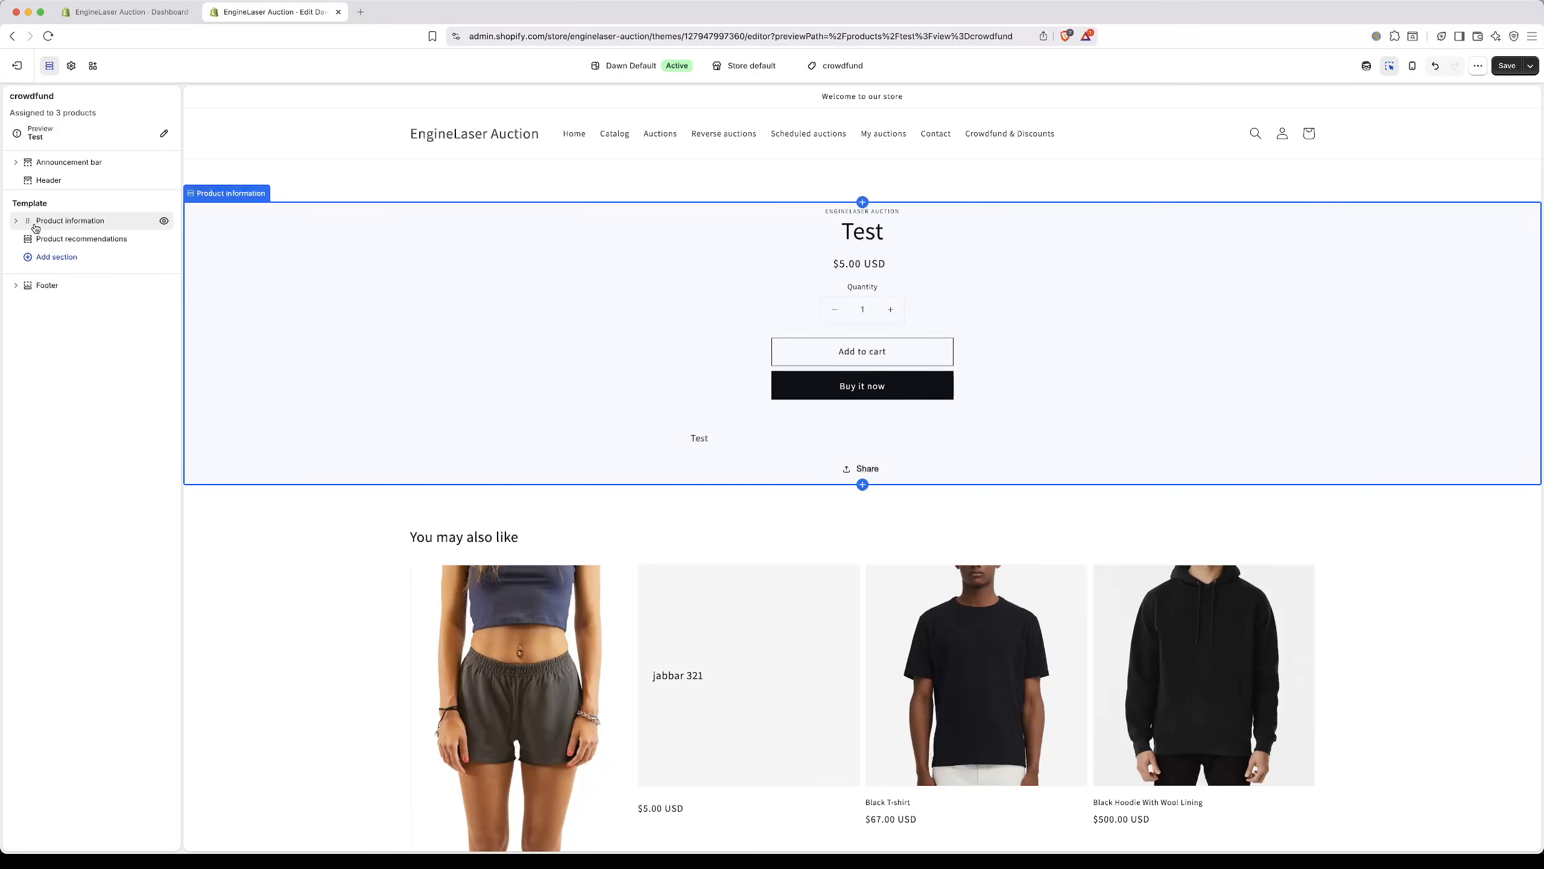
Step: Add the UpRank Crowdfund app block to Product information, place it directly above Price, and save the template
{"action": "left_click", "coordinate": [18, 223]}
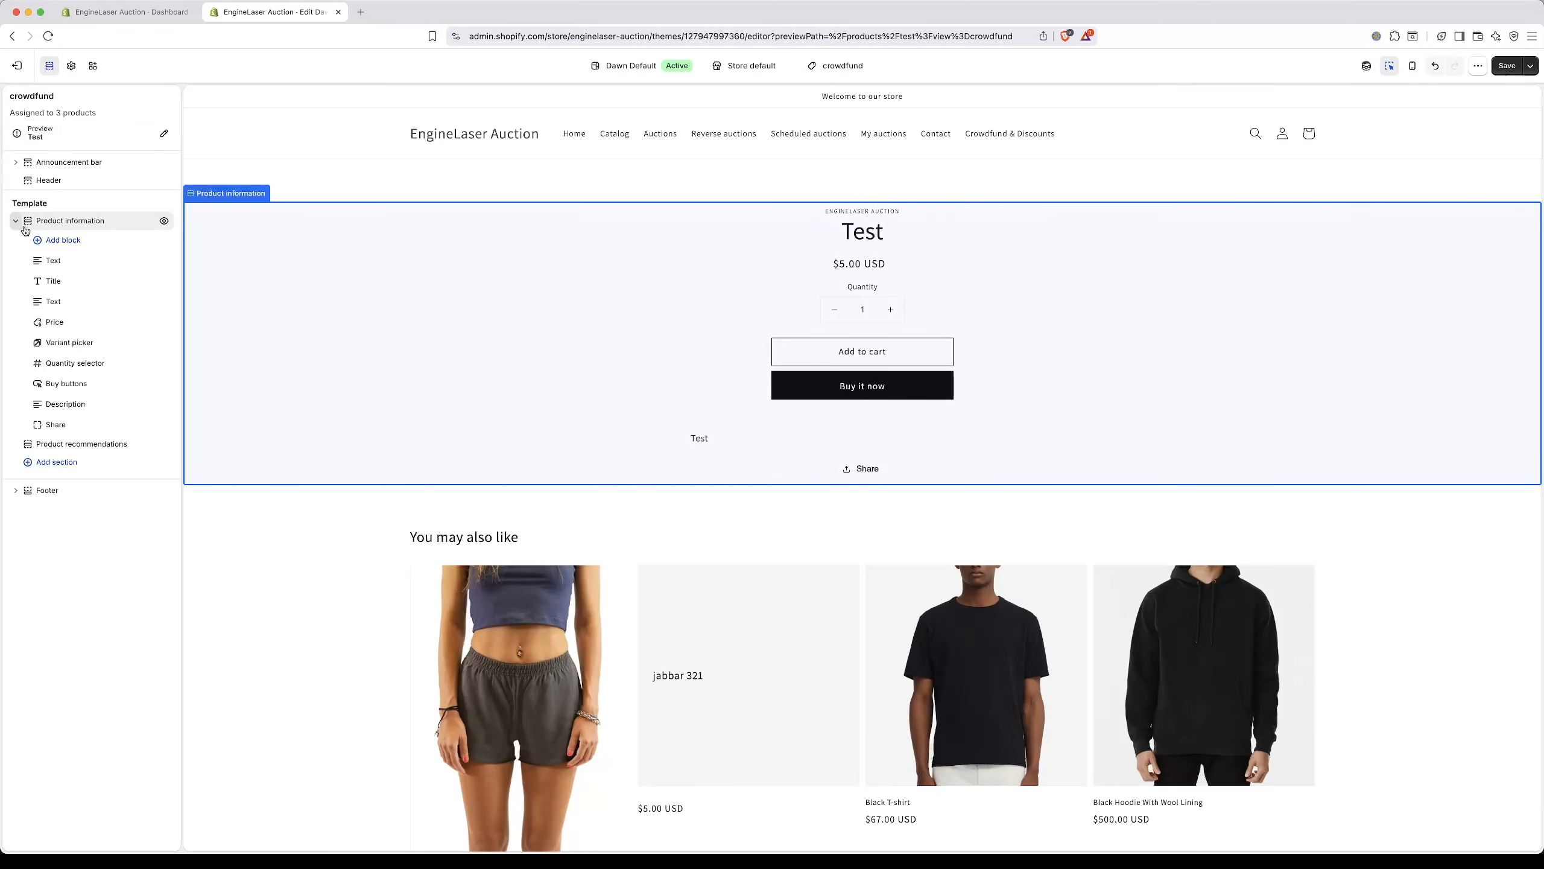
{"action": "left_click", "coordinate": [52, 241]}
{"action": "left_click", "coordinate": [283, 274]}
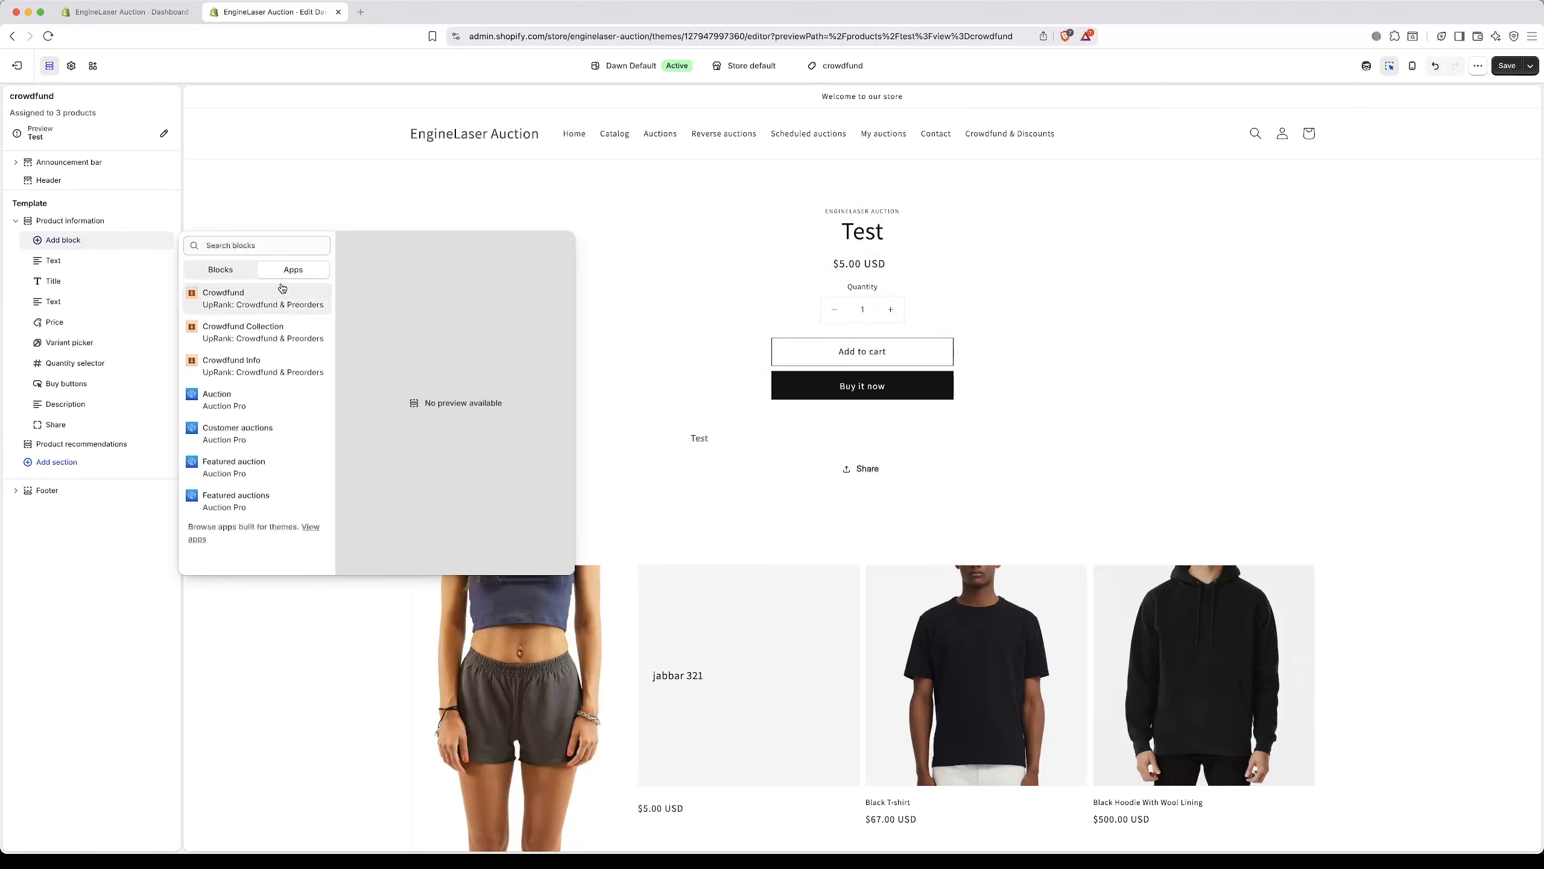
{"action": "left_click", "coordinate": [267, 297]}
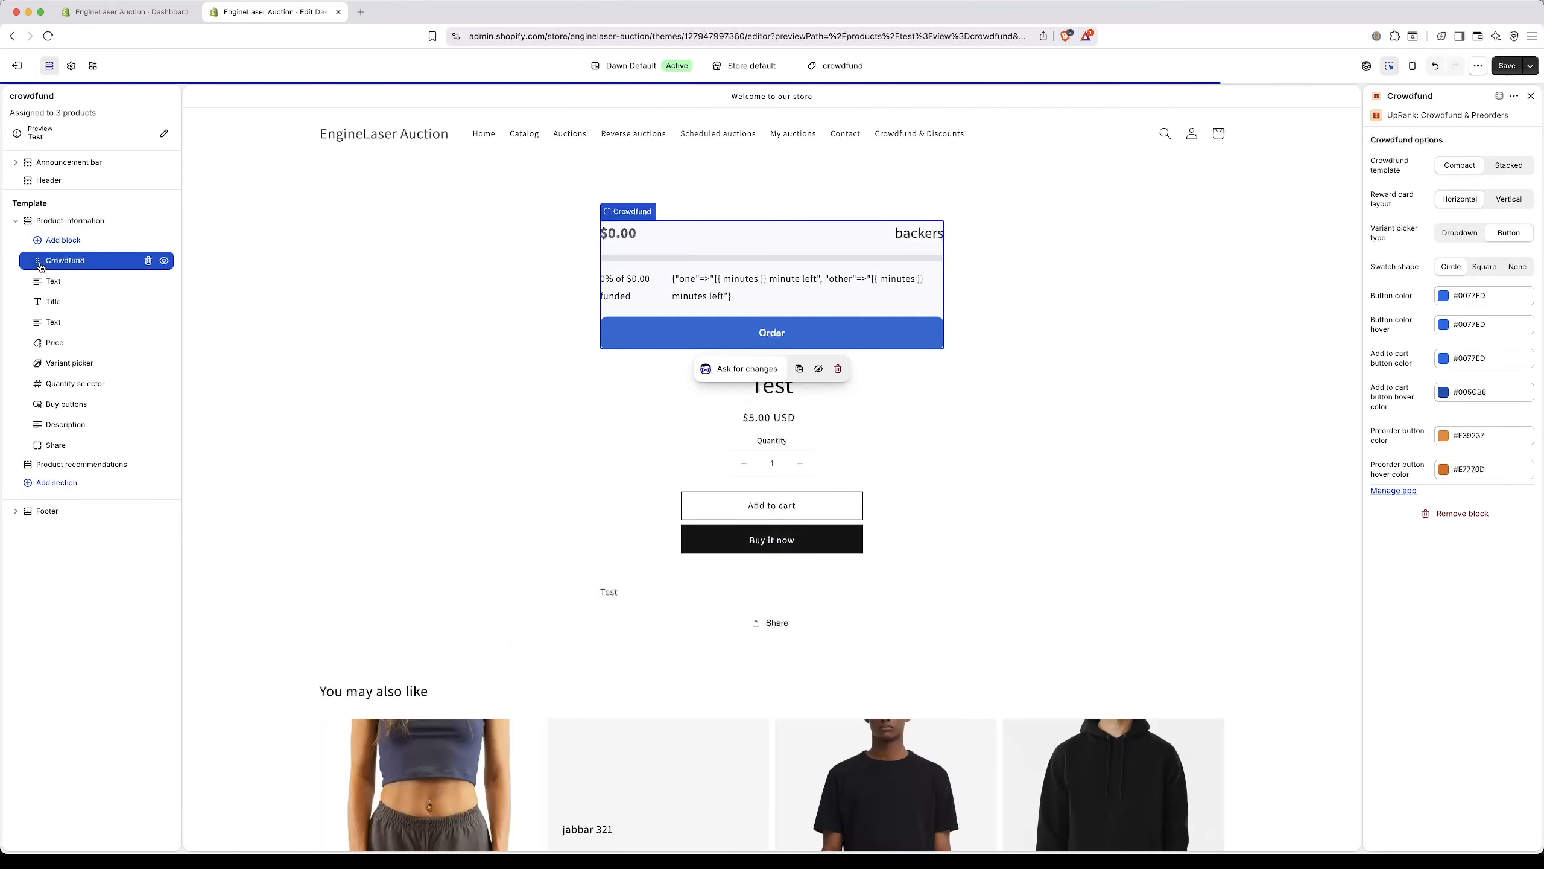
{"action": "left_click_drag", "start_coordinate": [37, 266], "coordinate": [43, 330]}
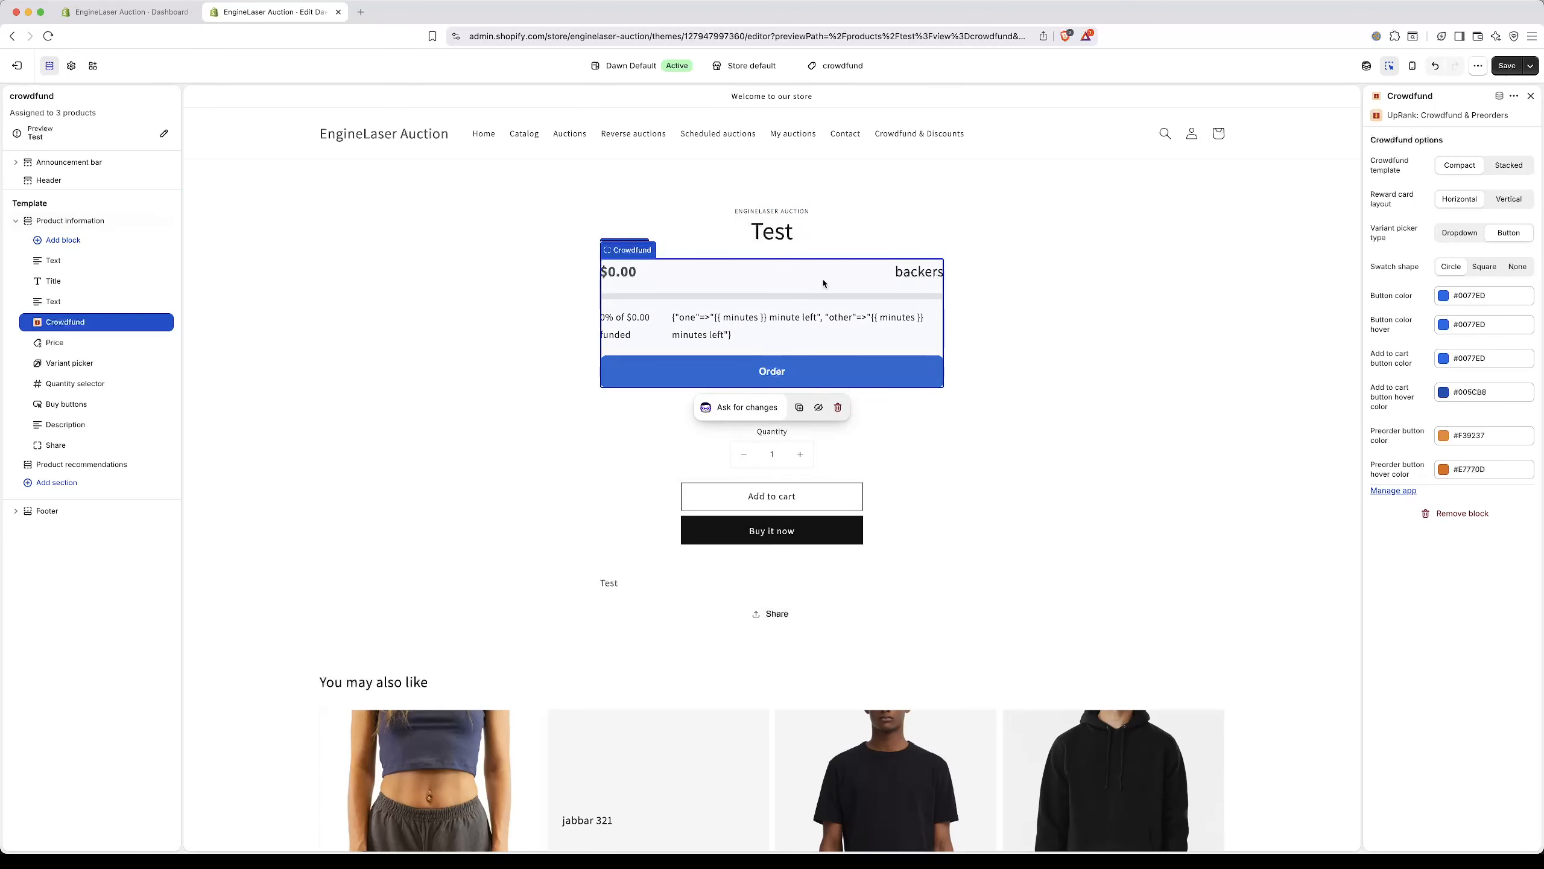
{"action": "left_click", "coordinate": [1500, 67]}
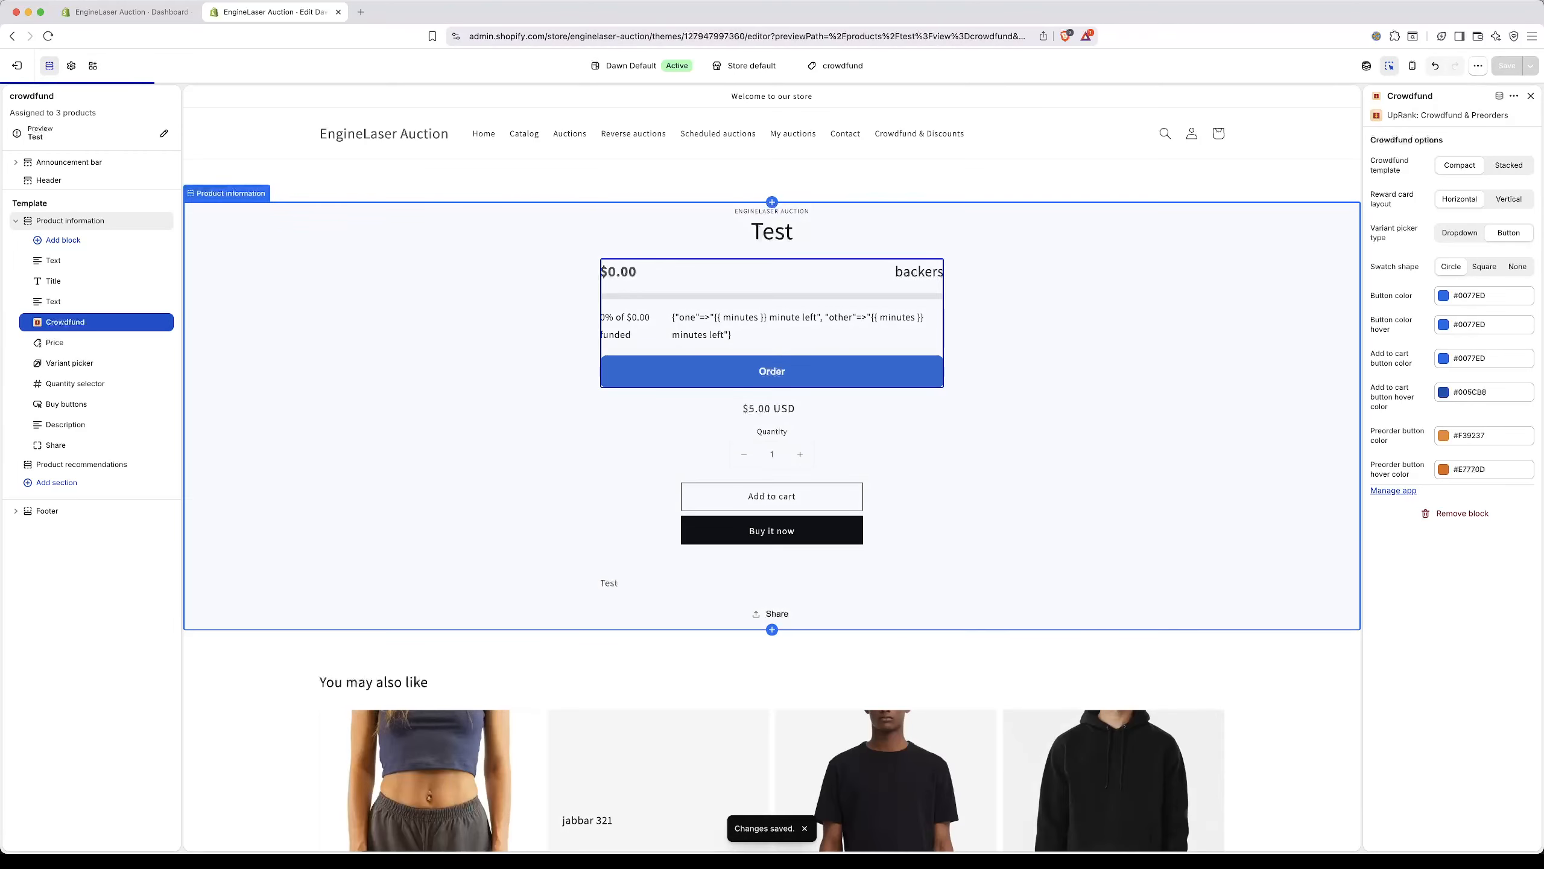
Step: Mark "Add the app to your theme" as done in the UpRank setup guide and start creating the first crowdfund campaign
{"action": "left_click", "coordinate": [153, 12]}
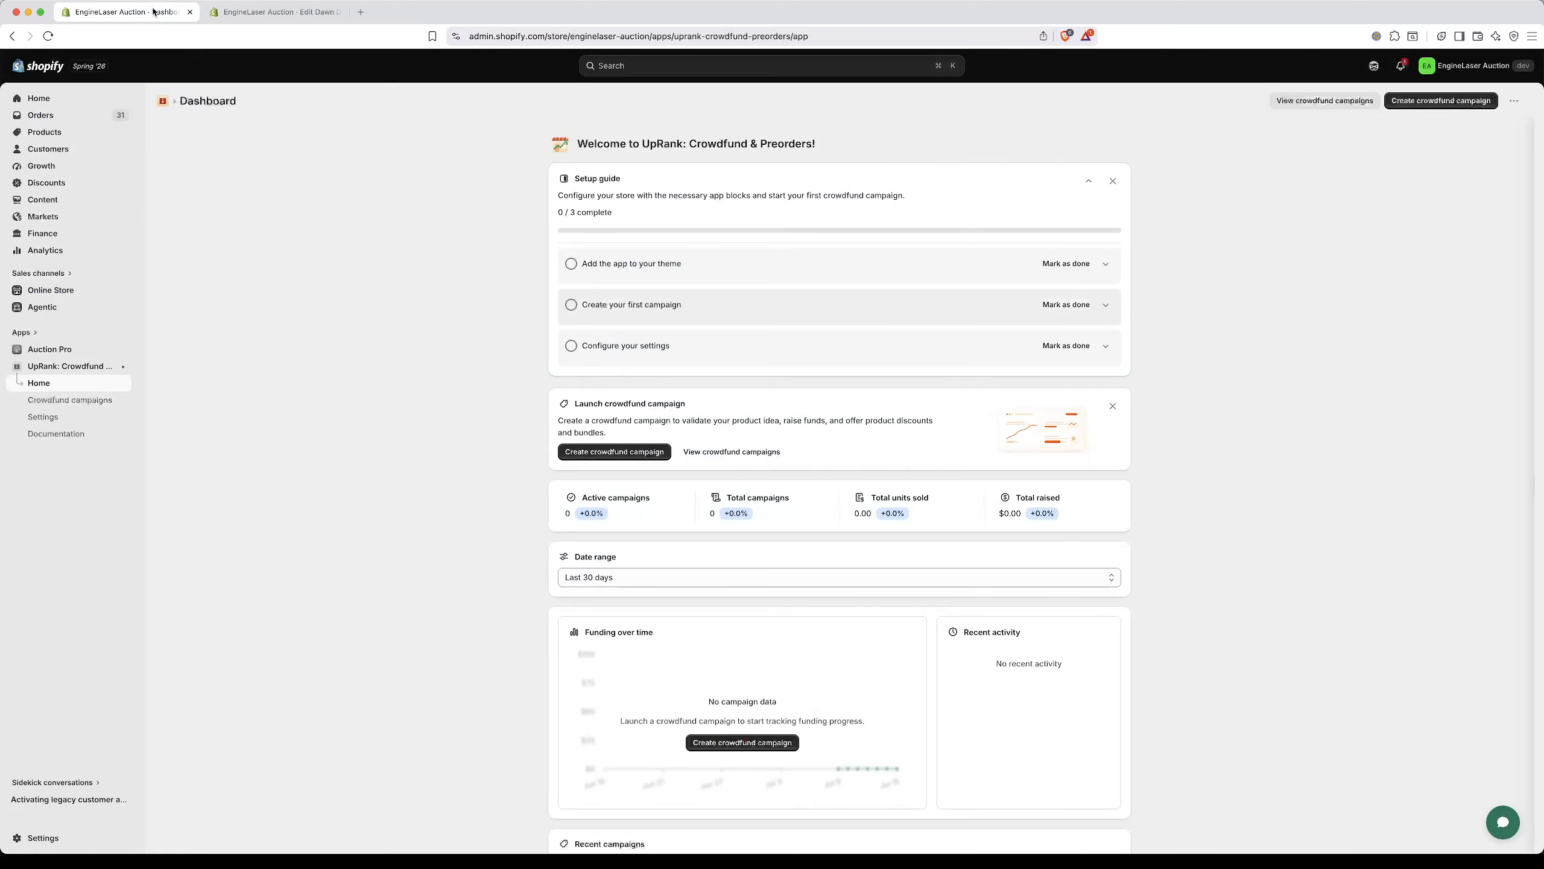
{"action": "left_click", "coordinate": [1074, 265]}
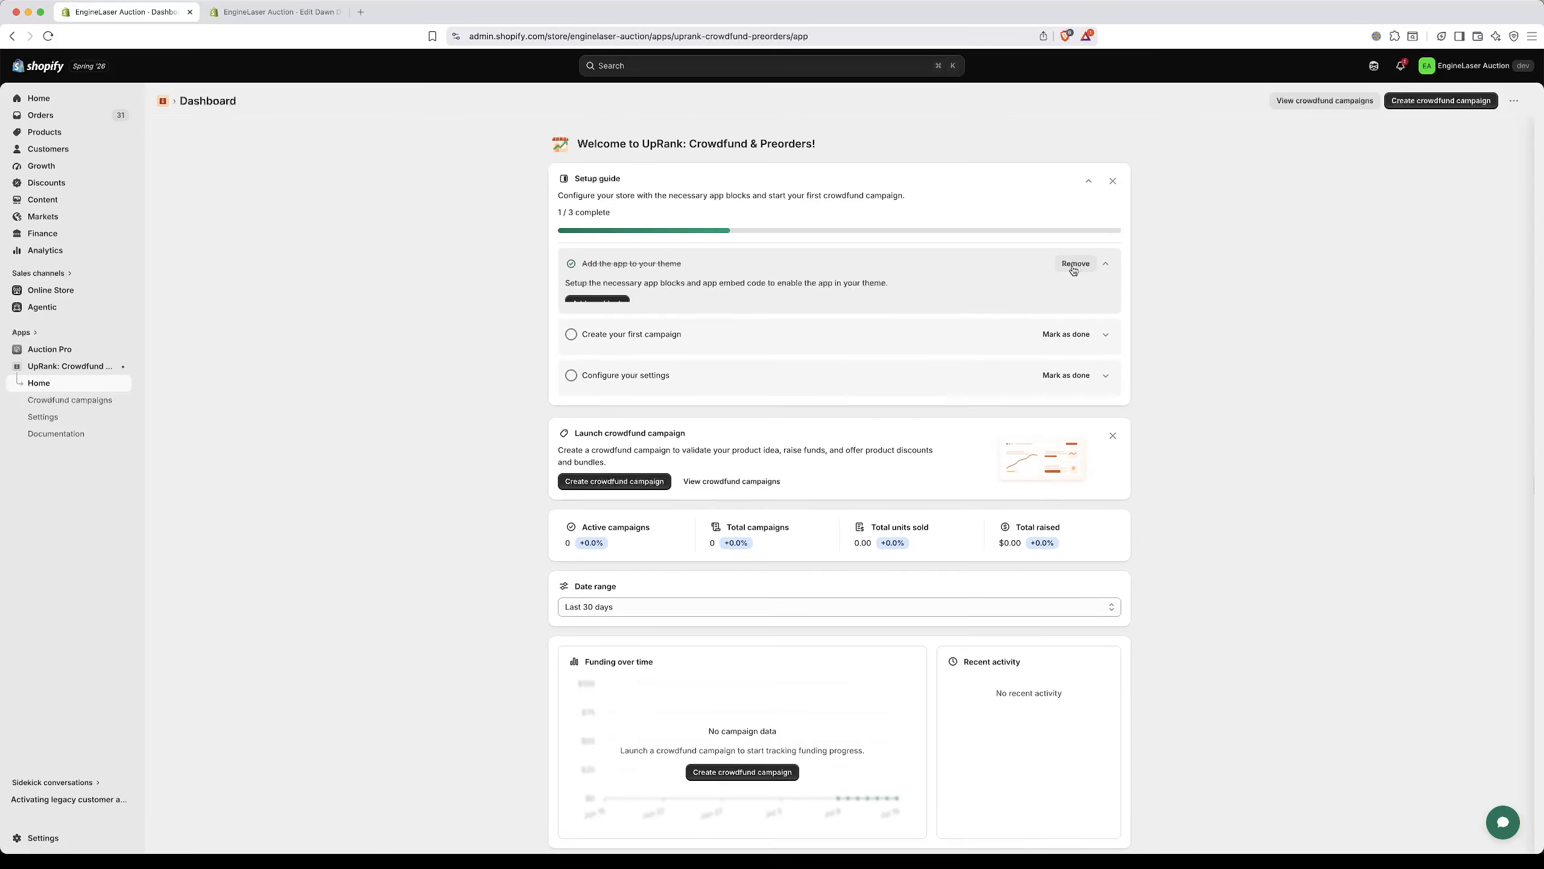
{"action": "left_click", "coordinate": [1105, 341]}
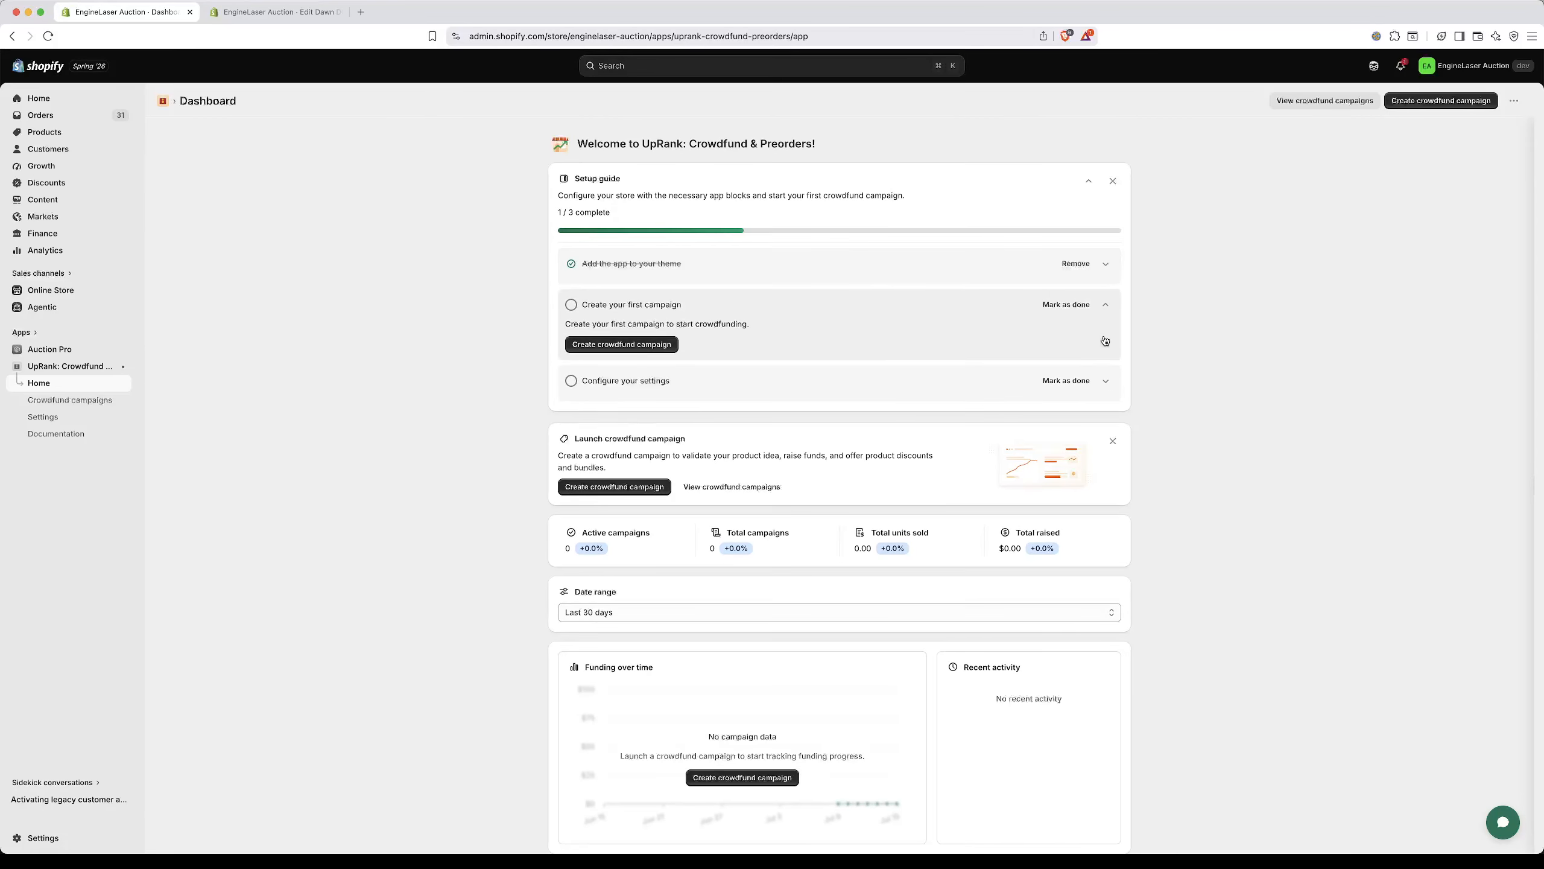
{"action": "left_click", "coordinate": [646, 344]}
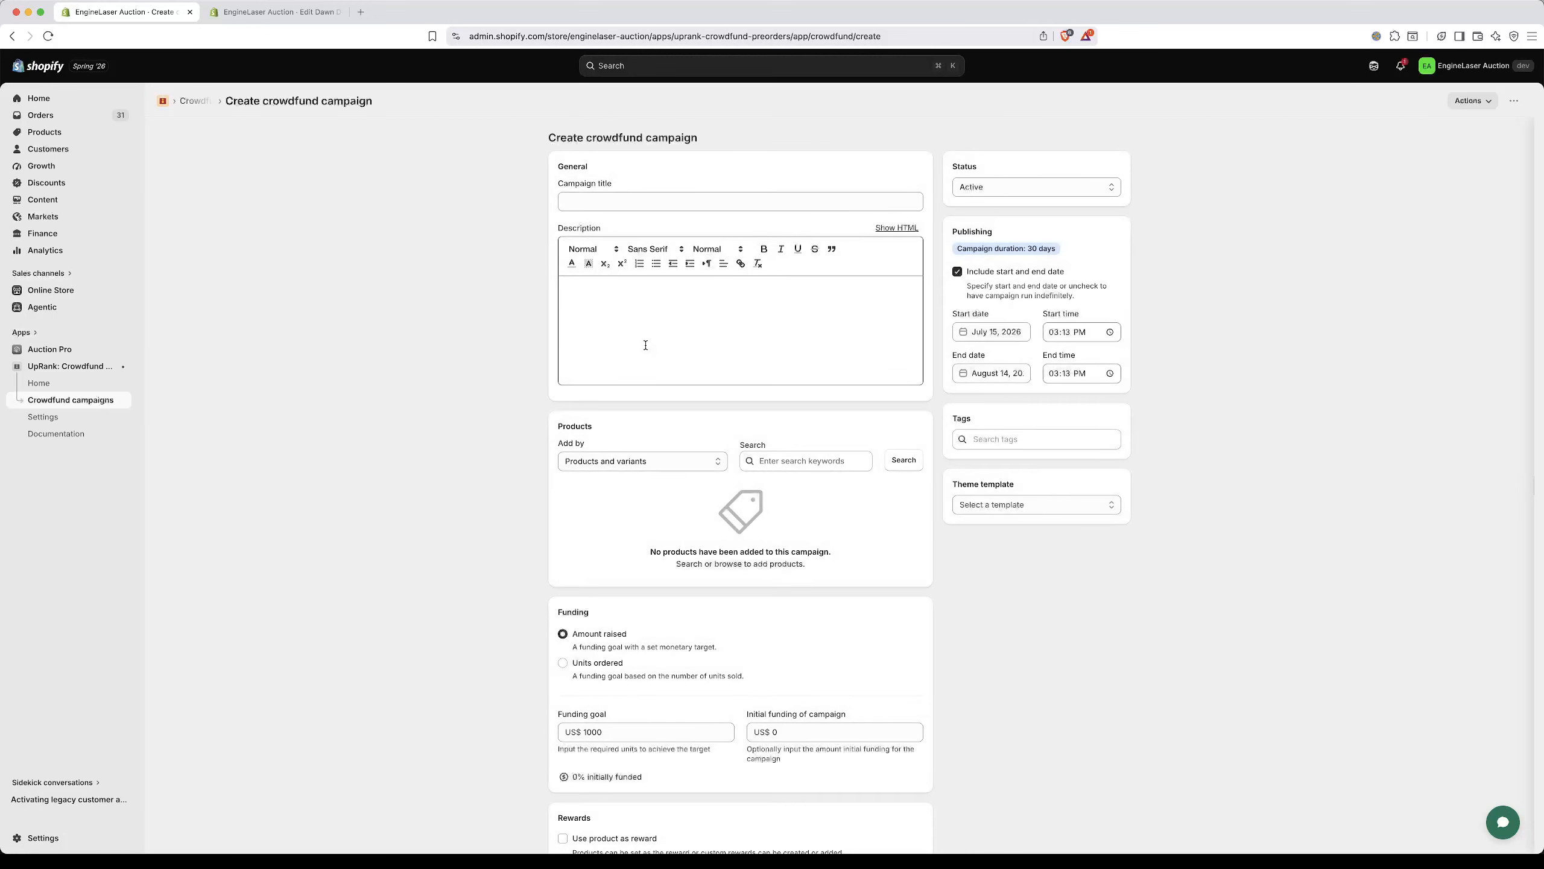
Step: Enter Test as both the campaign title and the description
{"action": "left_click", "coordinate": [702, 202]}
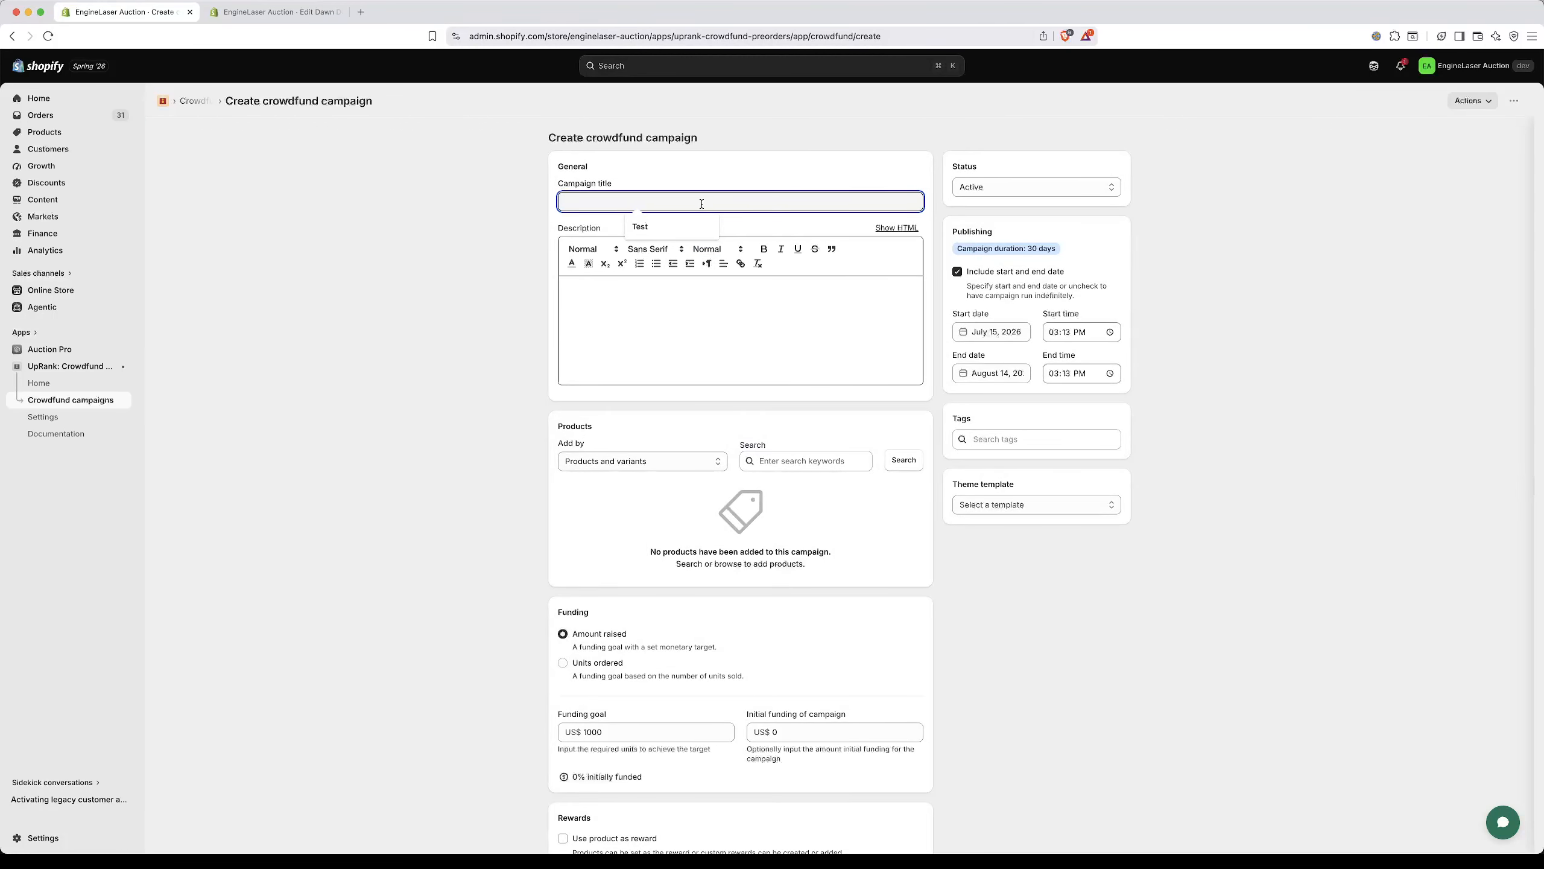
{"action": "type", "text": "Test"}
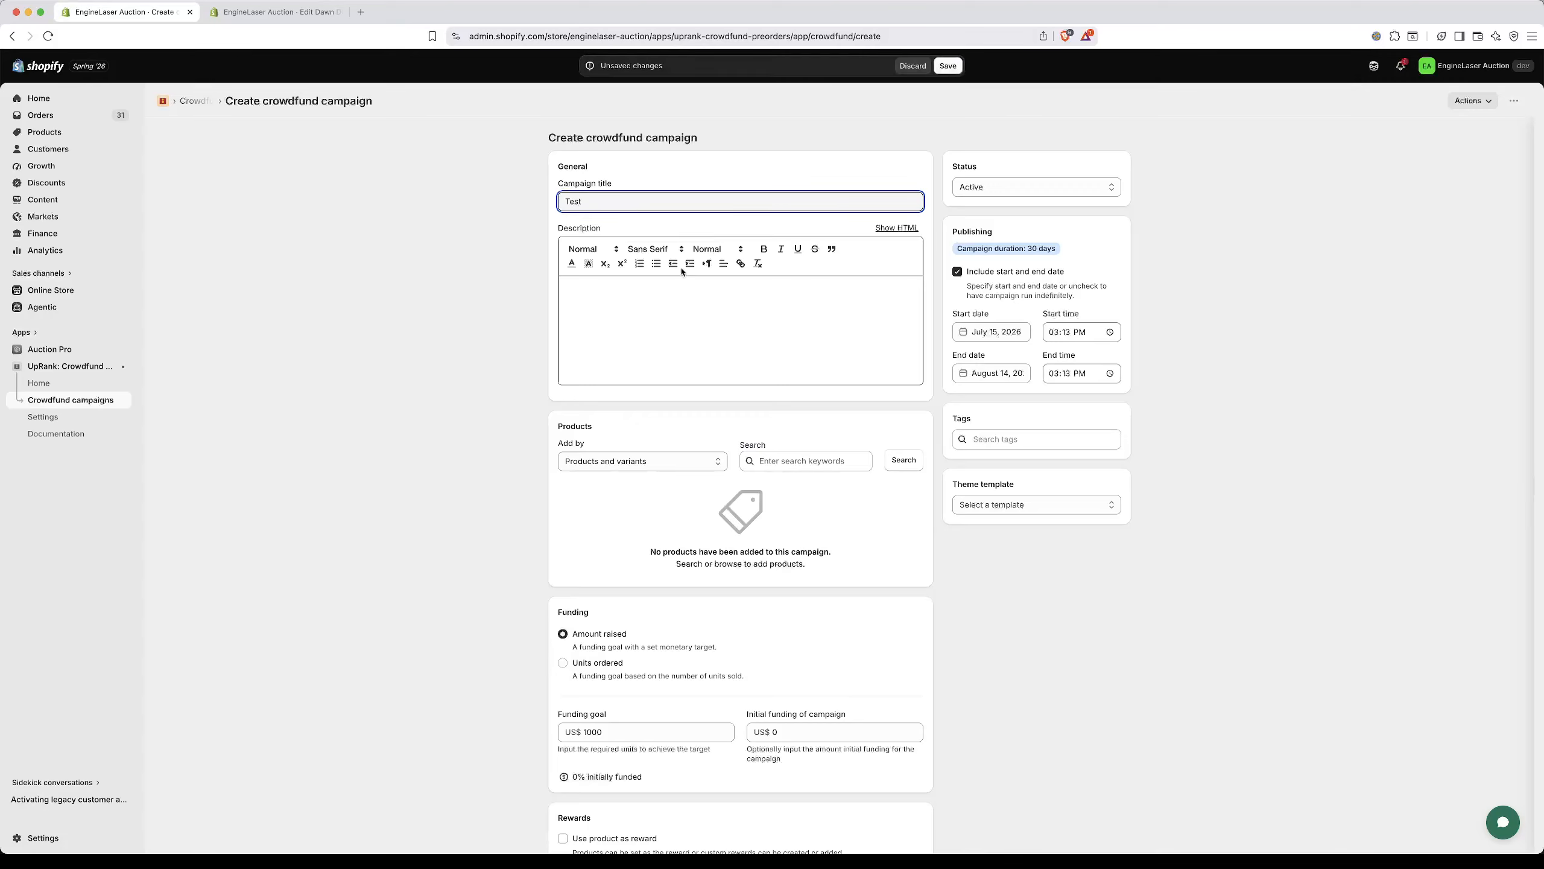
{"action": "left_click", "coordinate": [668, 361]}
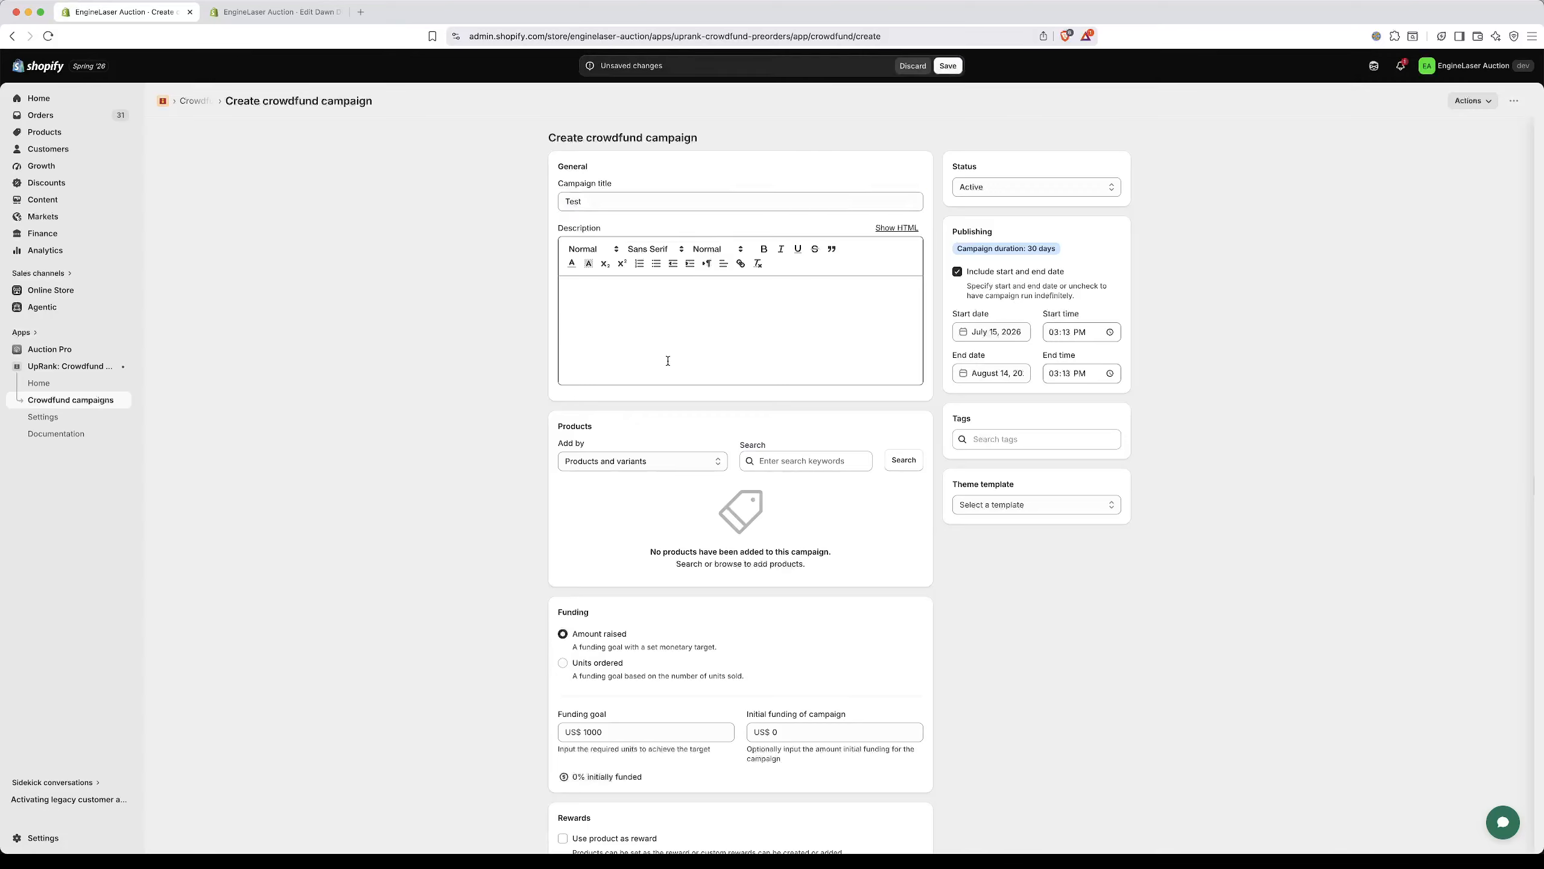
{"action": "type", "text": "Test"}
Step: Add the product "UpRank low energy portable fan" to the campaign
{"action": "left_click", "coordinate": [902, 461]}
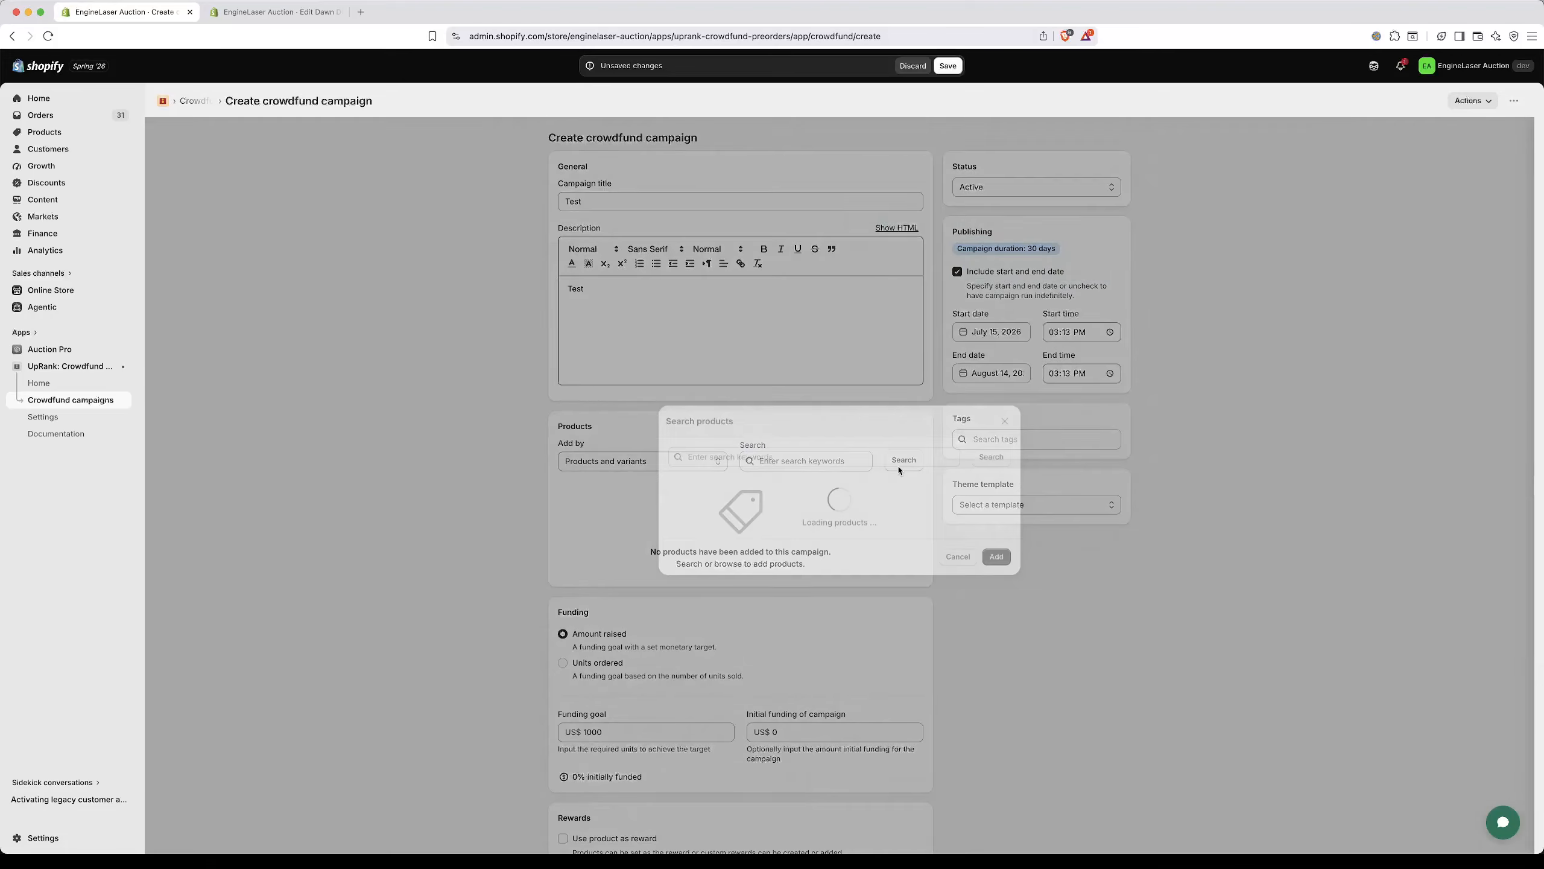
{"action": "scroll", "coordinate": [850, 636], "scroll_direction": "down", "scroll_amount": 15}
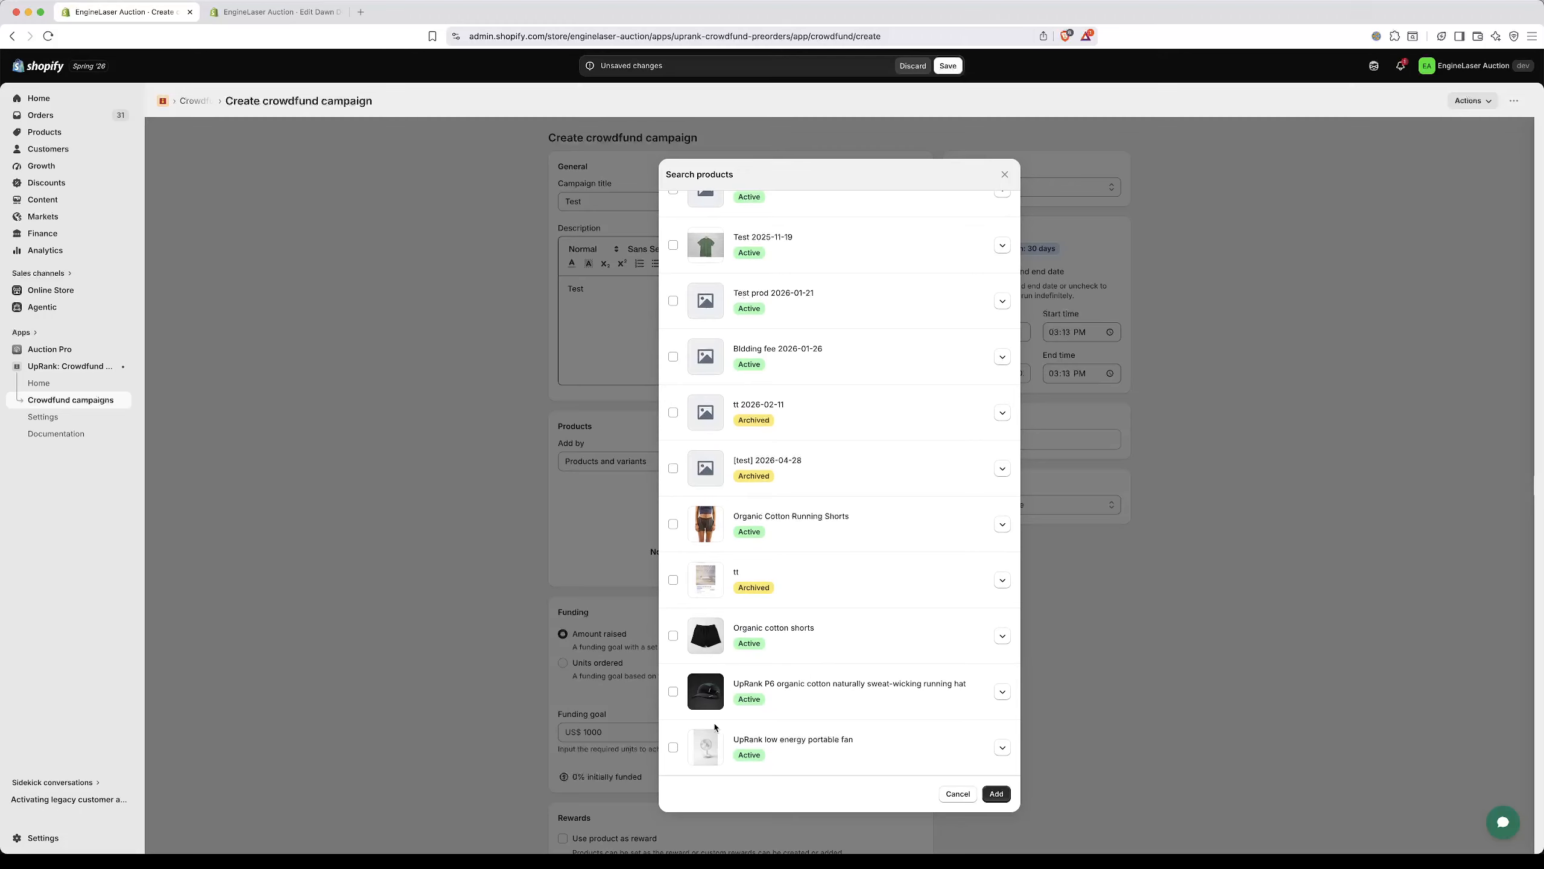
{"action": "left_click", "coordinate": [673, 747]}
{"action": "left_click", "coordinate": [996, 792]}
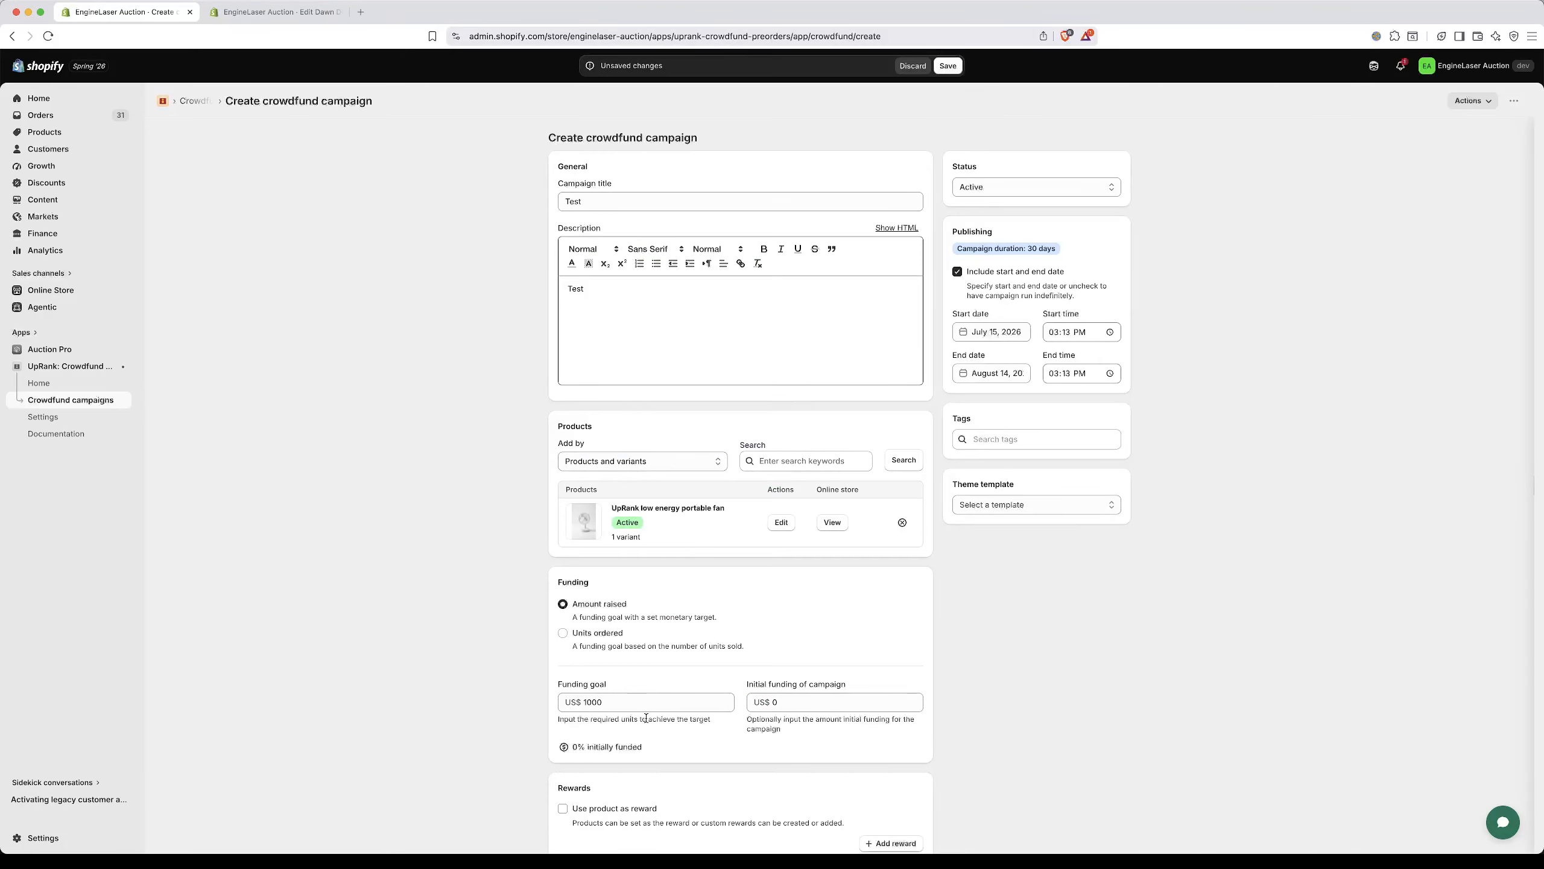
Step: Use the product as the campaign reward and give it a 50 percent discount
{"action": "scroll", "coordinate": [643, 641], "scroll_direction": "down", "scroll_amount": 5}
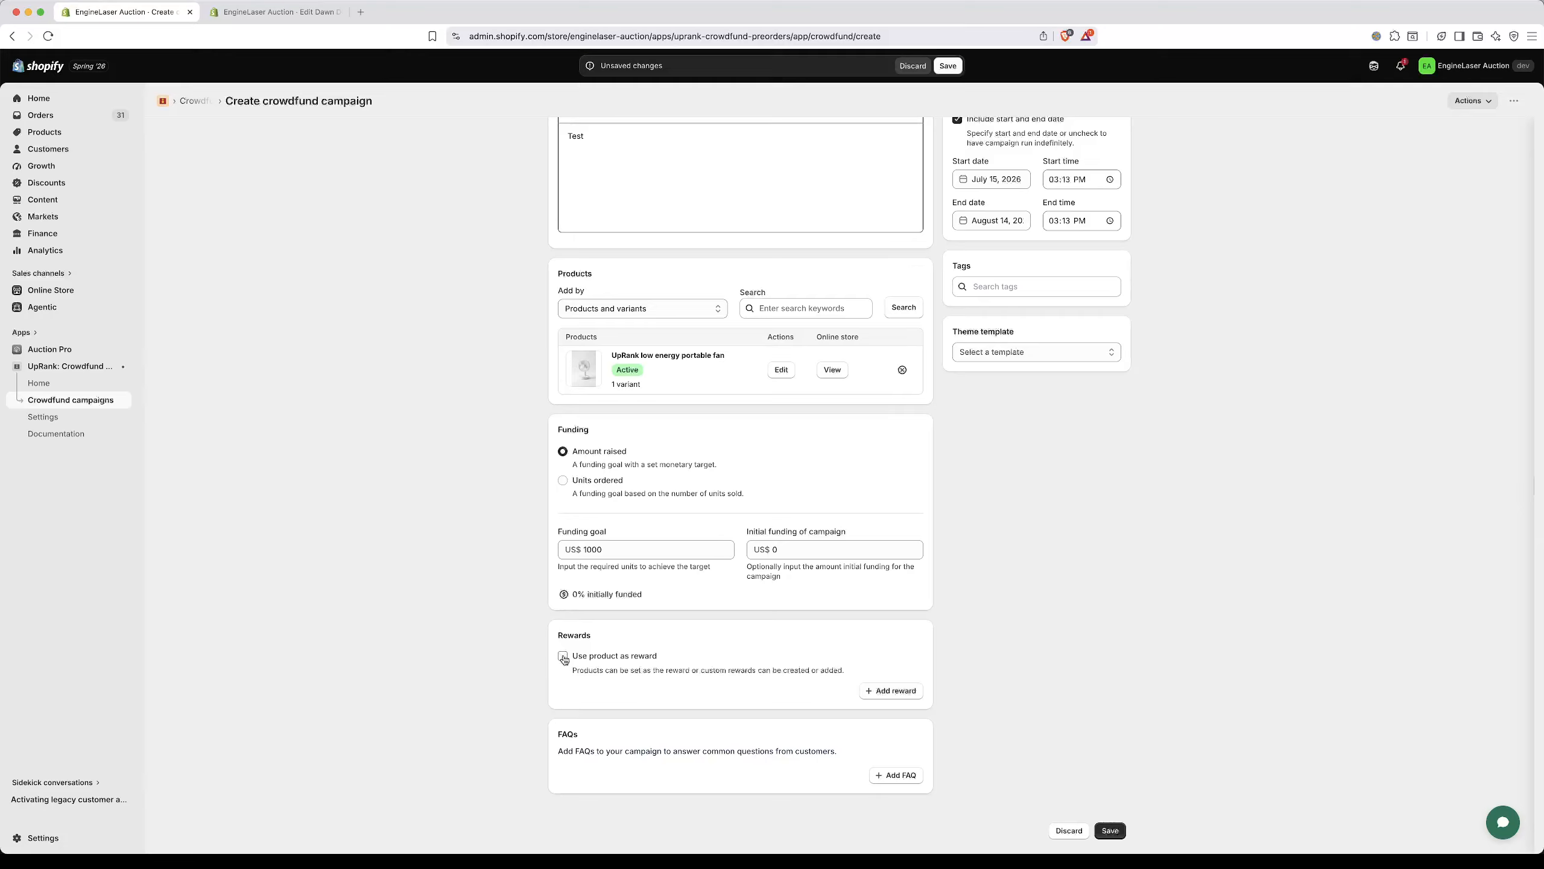
{"action": "left_click", "coordinate": [563, 656]}
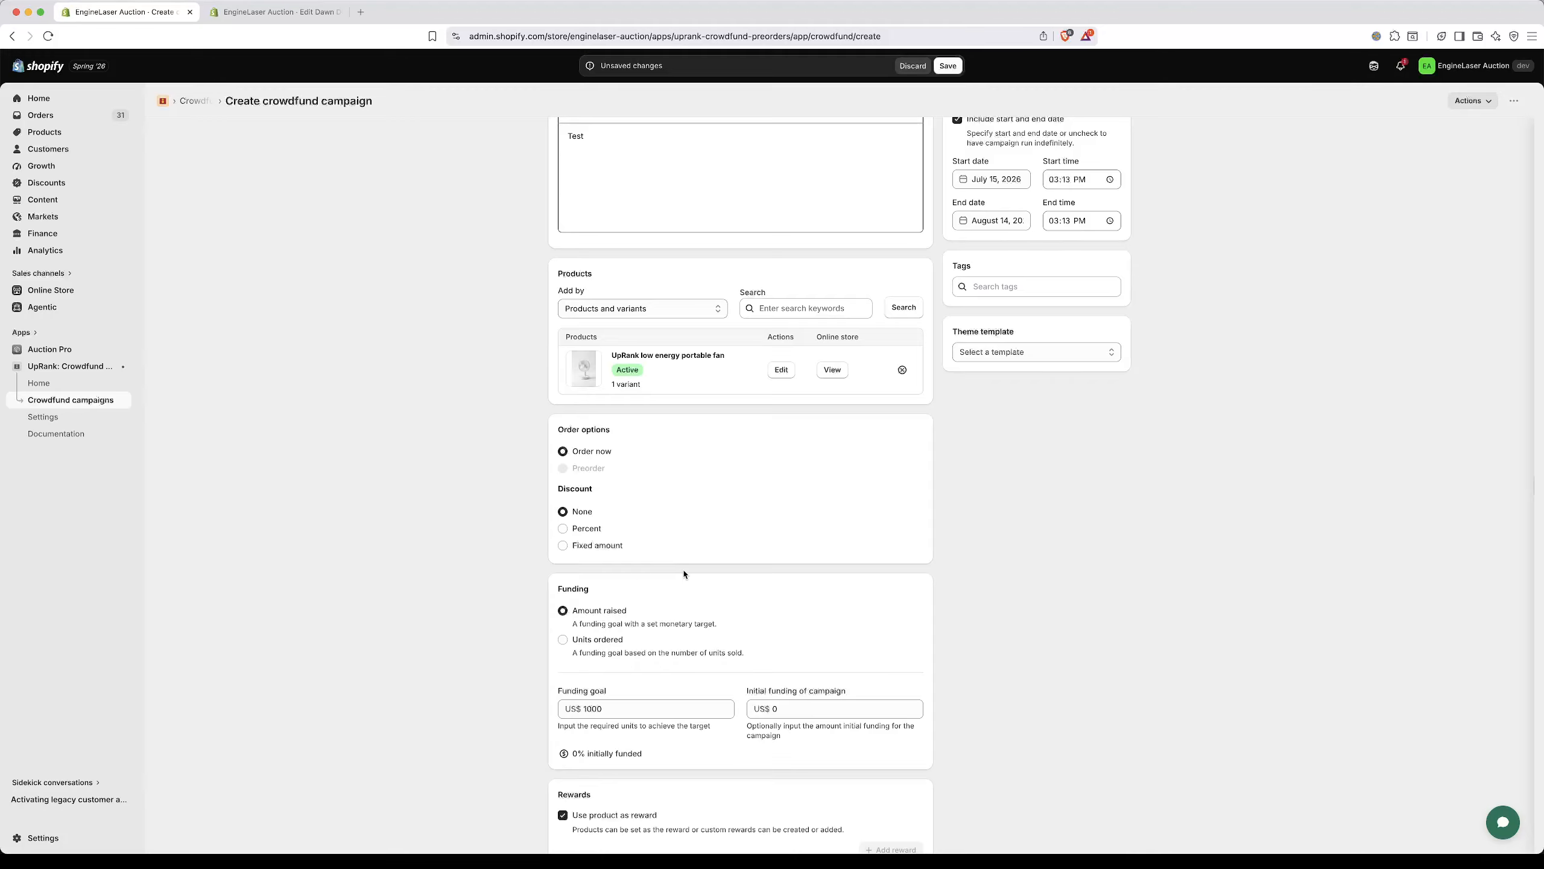
{"action": "left_click", "coordinate": [563, 529]}
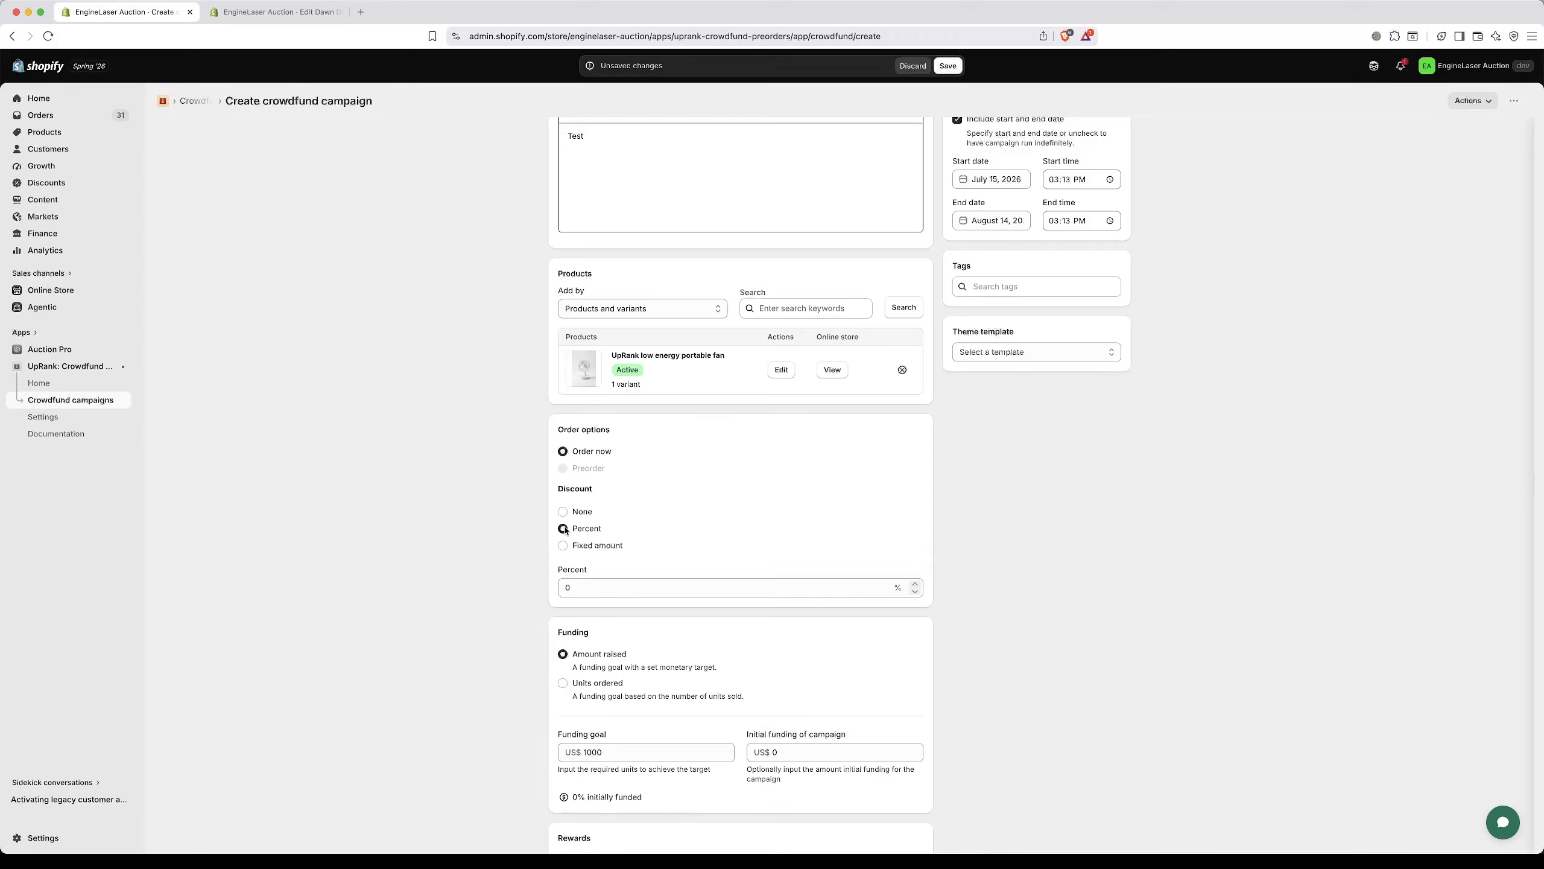
{"action": "left_click", "coordinate": [583, 593]}
{"action": "type", "text": "5"}
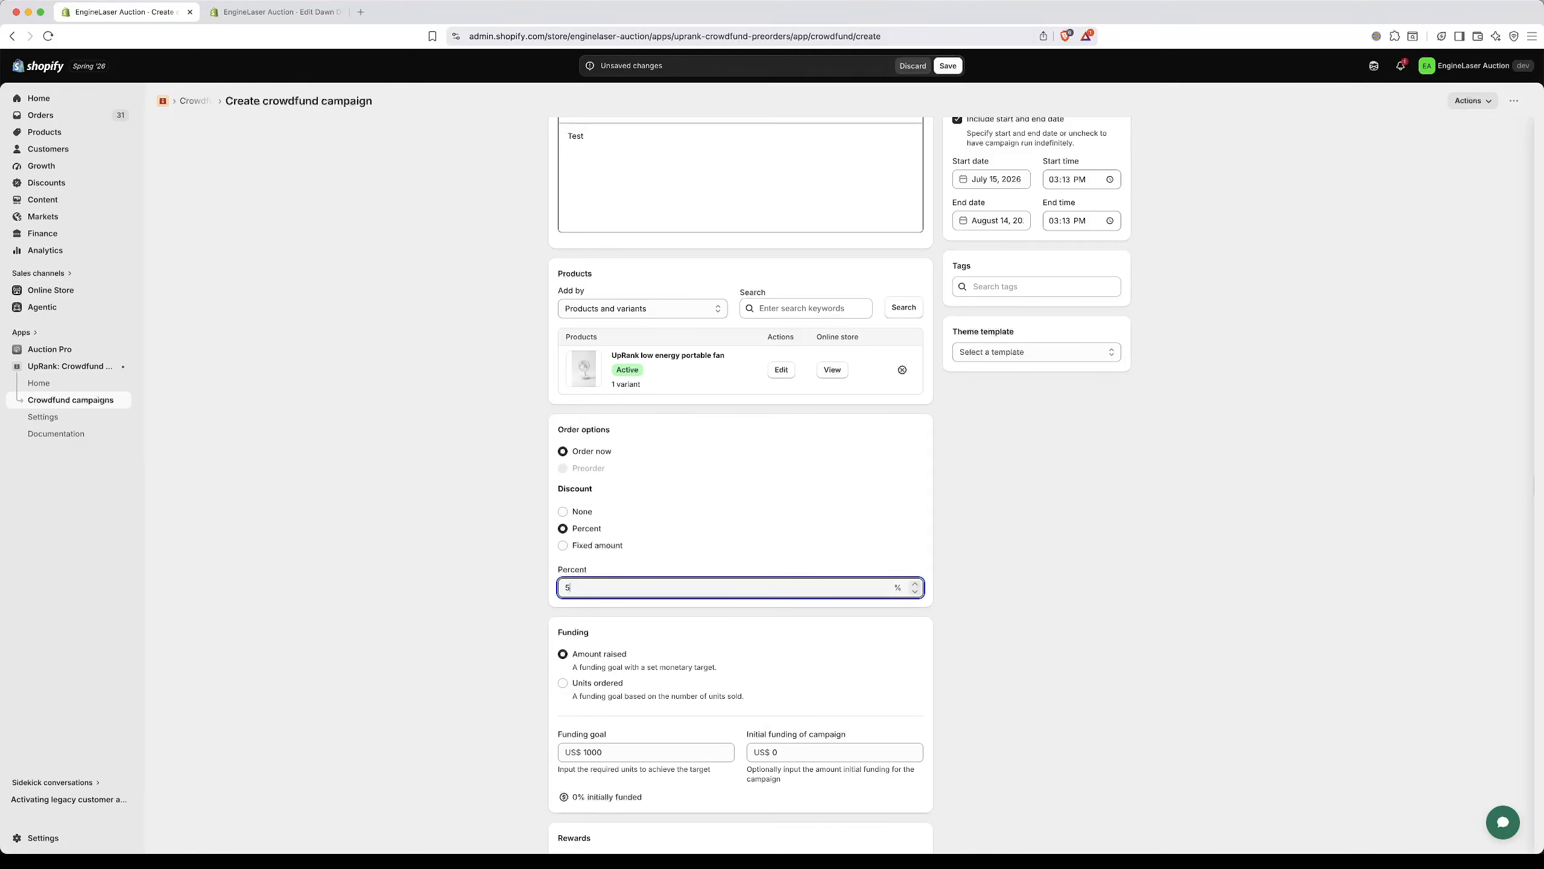
{"action": "type", "text": "0"}
{"action": "left_click", "coordinate": [1011, 445]}
Step: Assign the theme template templates/product.crowdfund.json to the campaign and save the campaign
{"action": "scroll", "coordinate": [1012, 445], "scroll_direction": "up", "scroll_amount": 3}
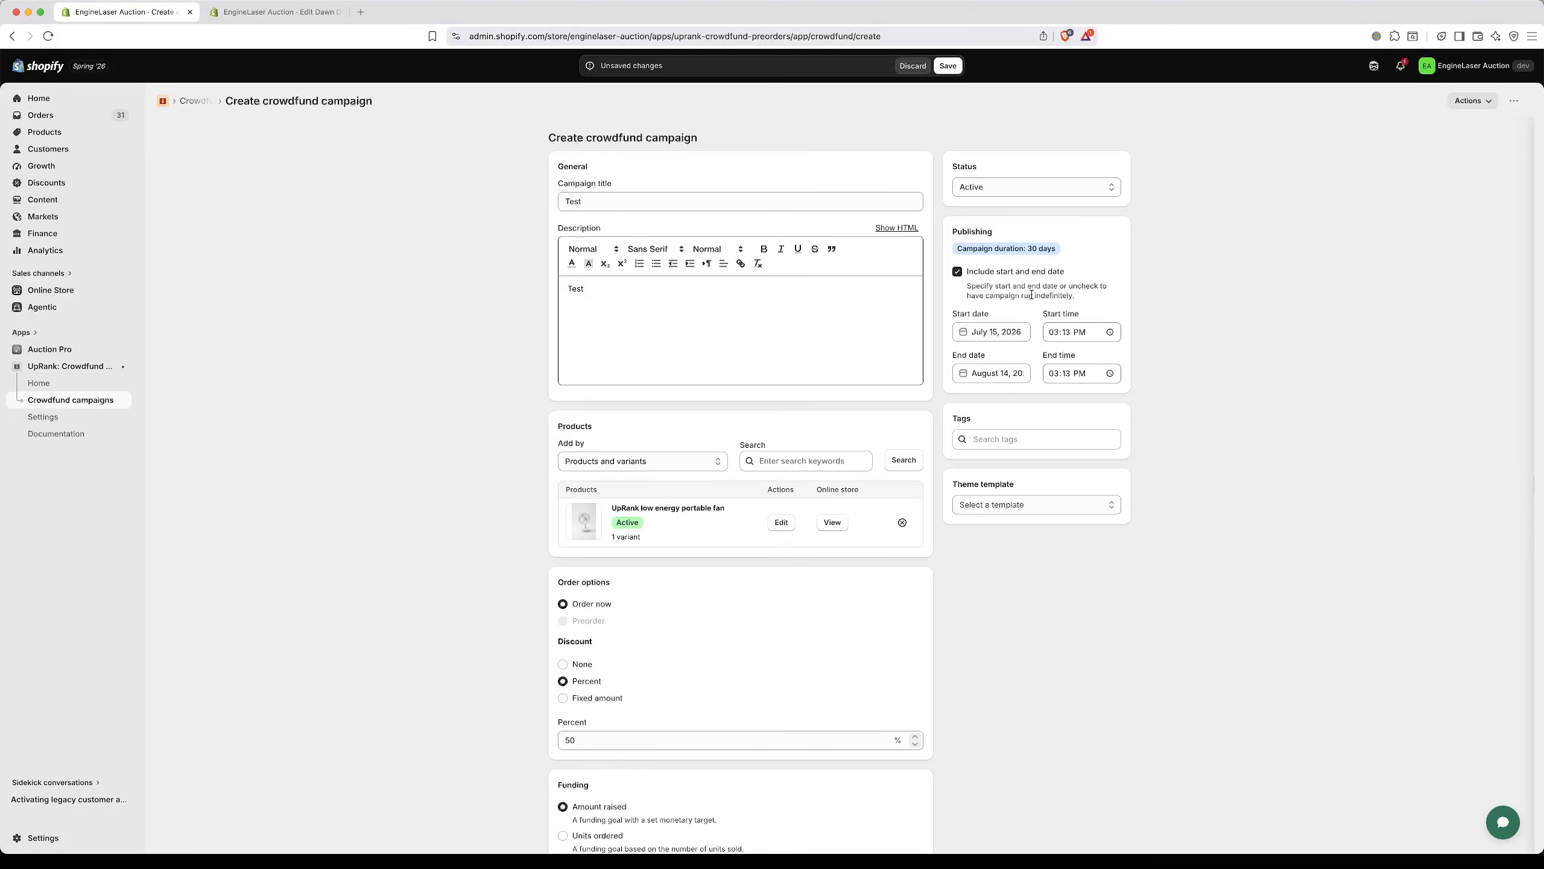
{"action": "left_click", "coordinate": [1089, 504]}
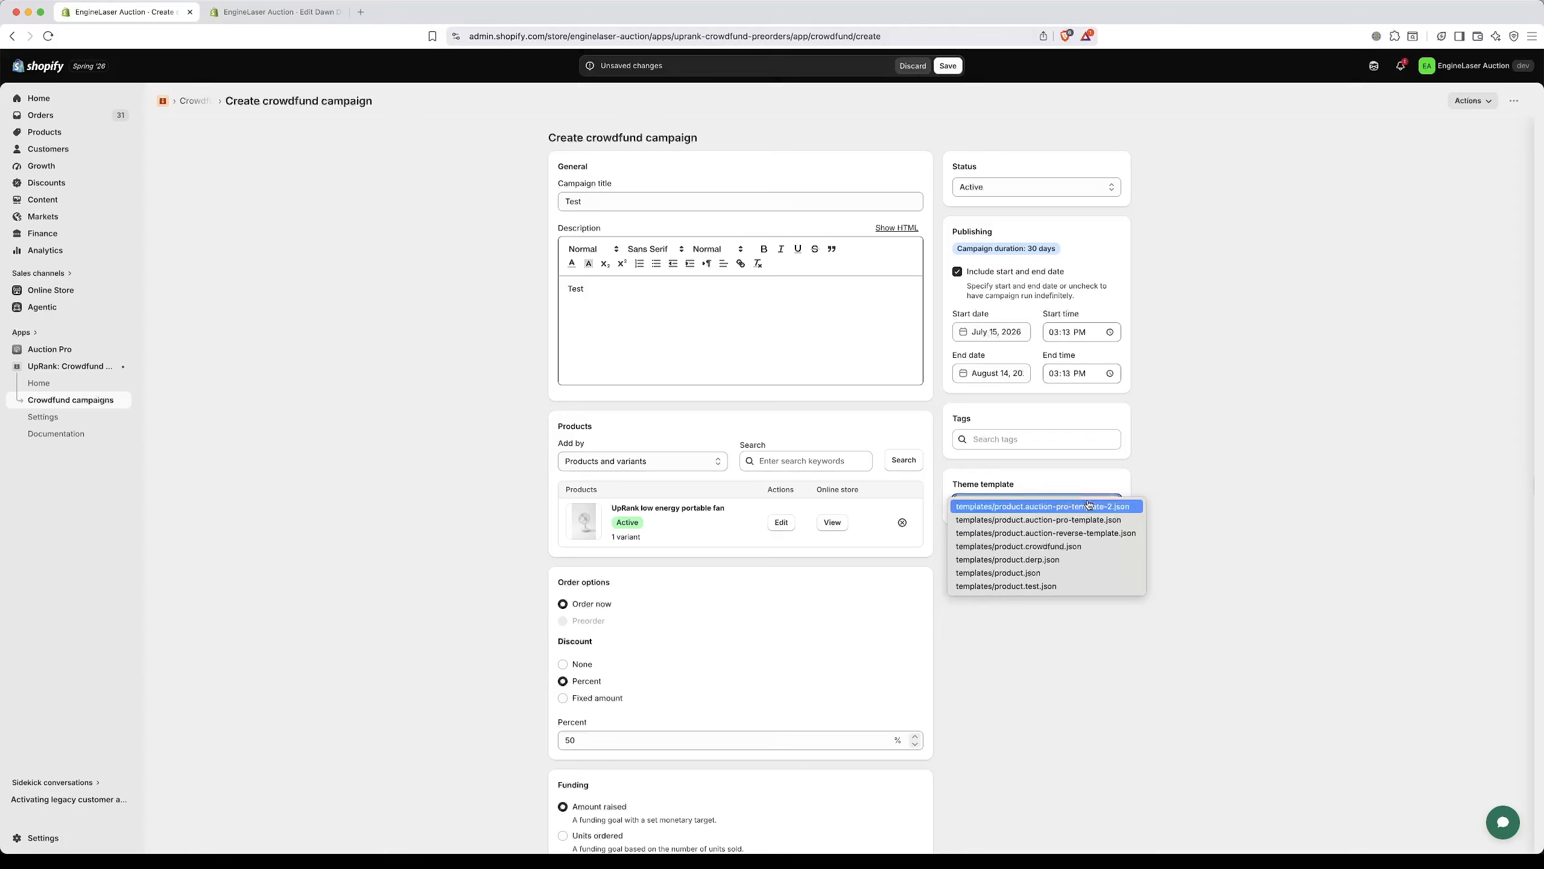
{"action": "left_click", "coordinate": [1068, 548]}
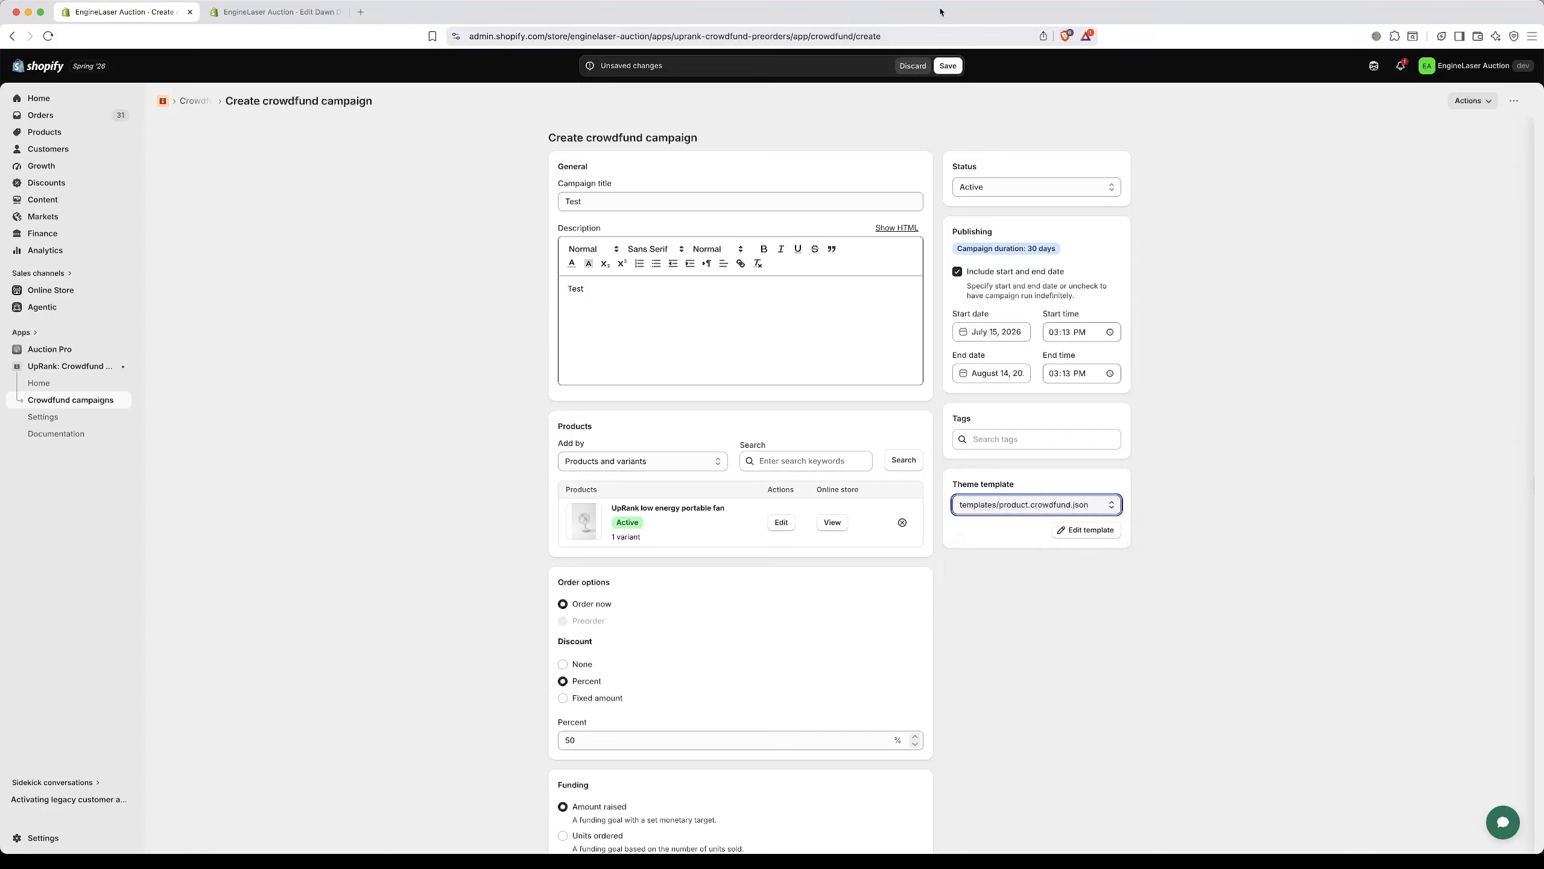
{"action": "left_click", "coordinate": [947, 66]}
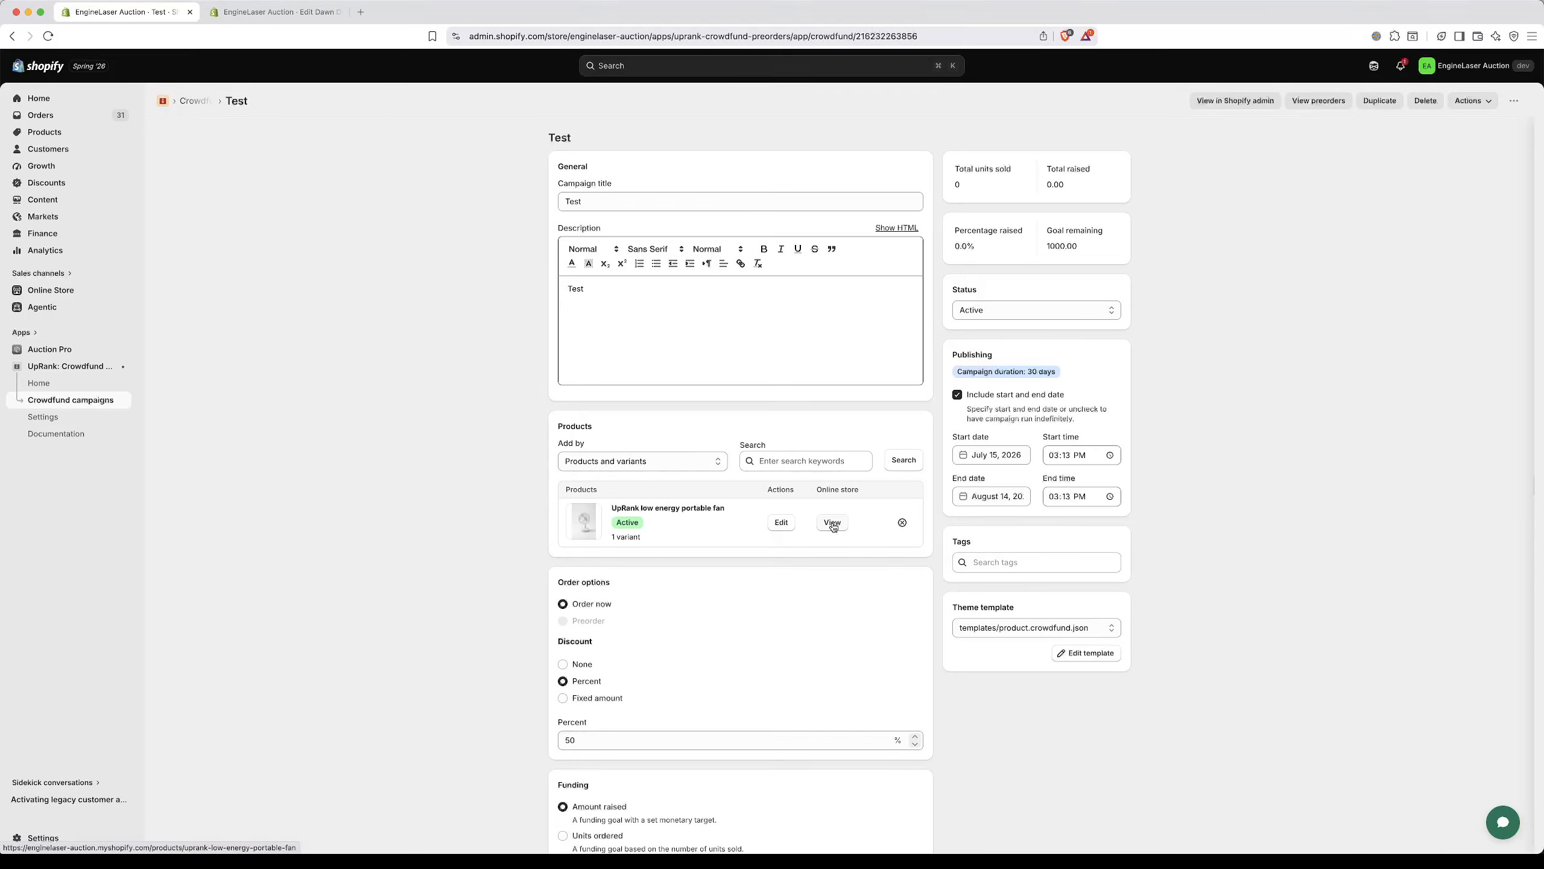
Step: Open the portable fan's online store page and take one fan through the cart to checkout
{"action": "left_click", "coordinate": [833, 526]}
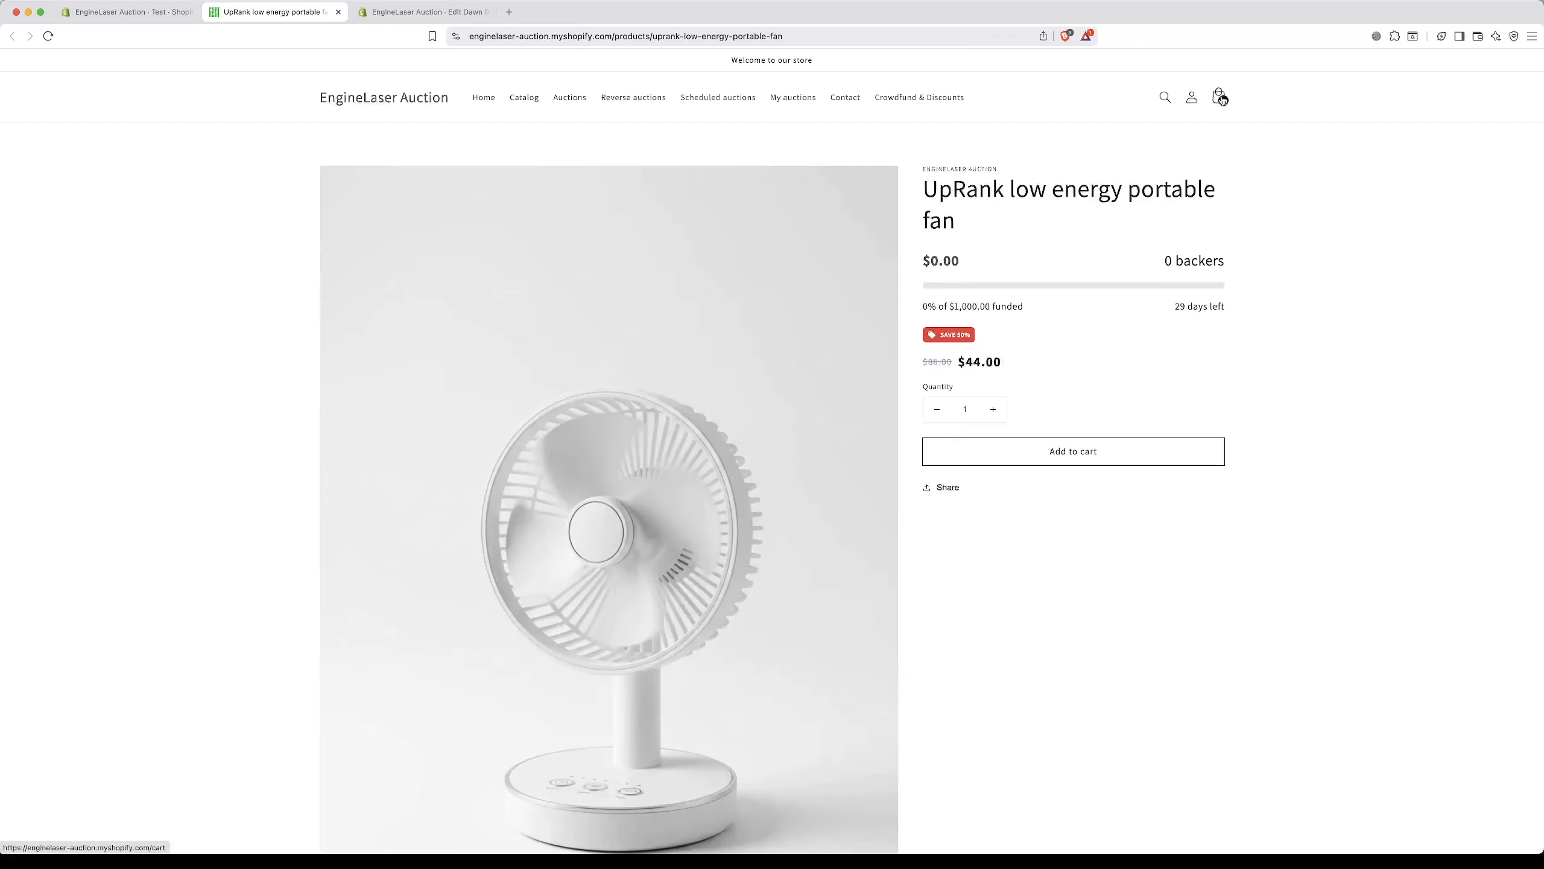
{"action": "left_click", "coordinate": [1222, 98]}
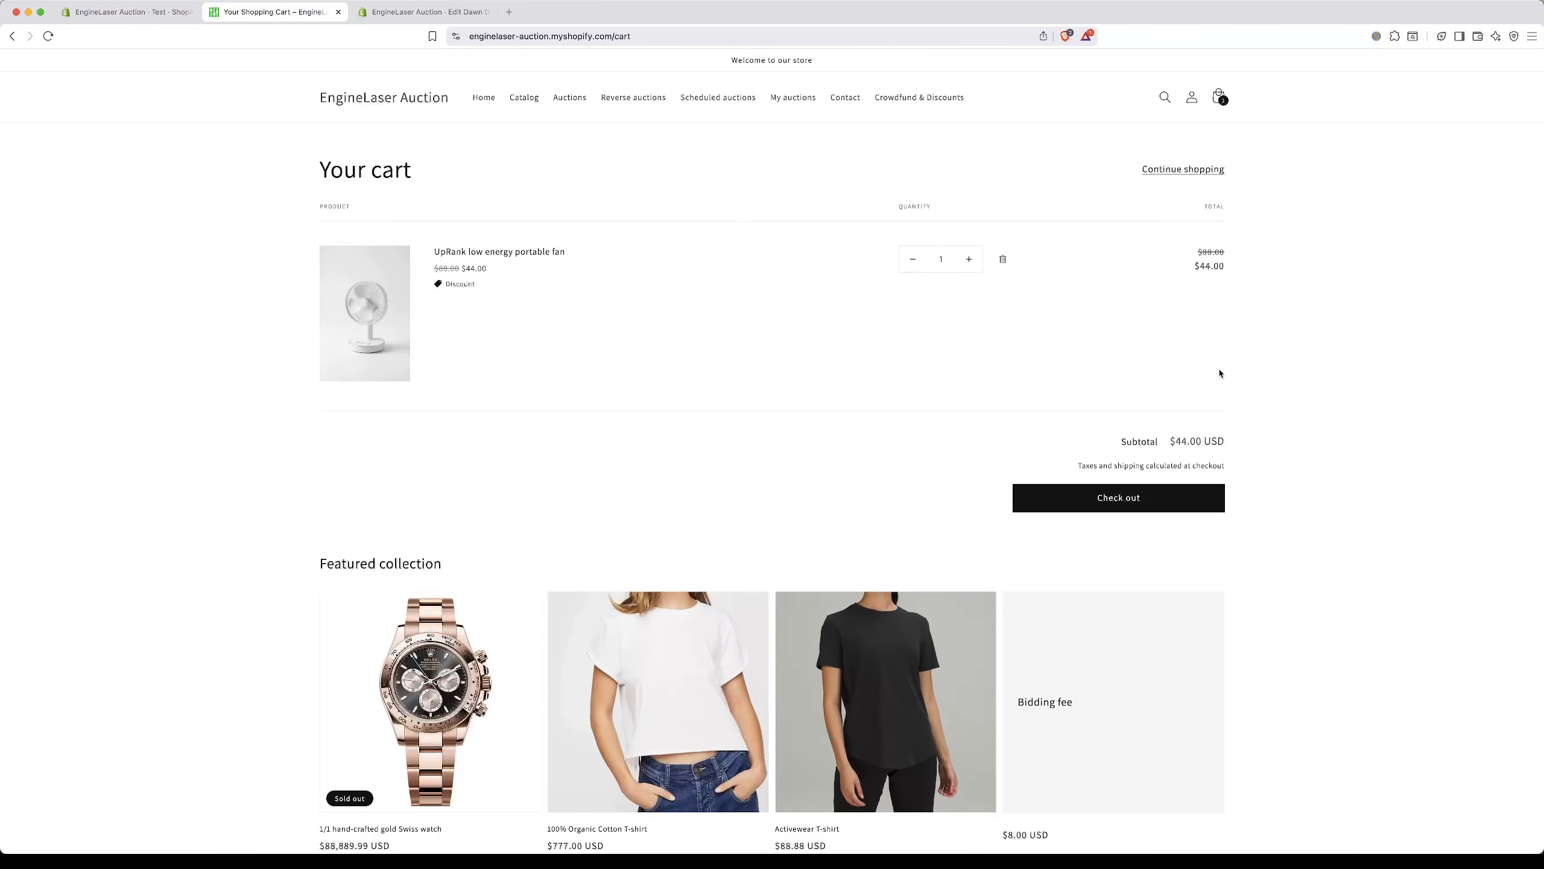
{"action": "left_click", "coordinate": [1125, 499]}
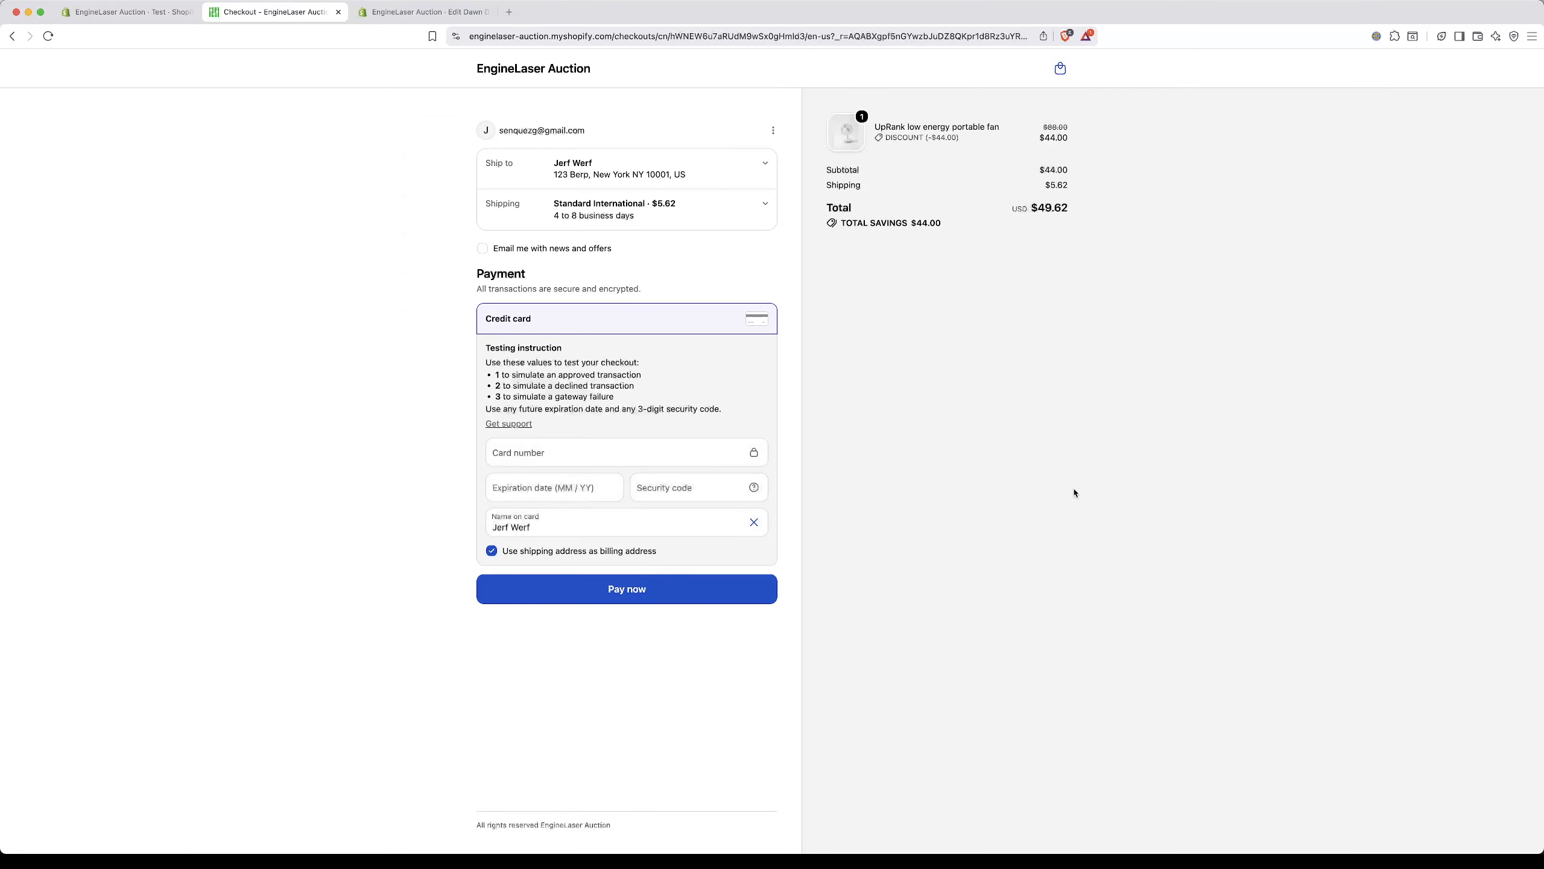
Step: Enter the test card number, expiration date and security code at checkout, and pay for the portable fan order
{"action": "left_click", "coordinate": [545, 462]}
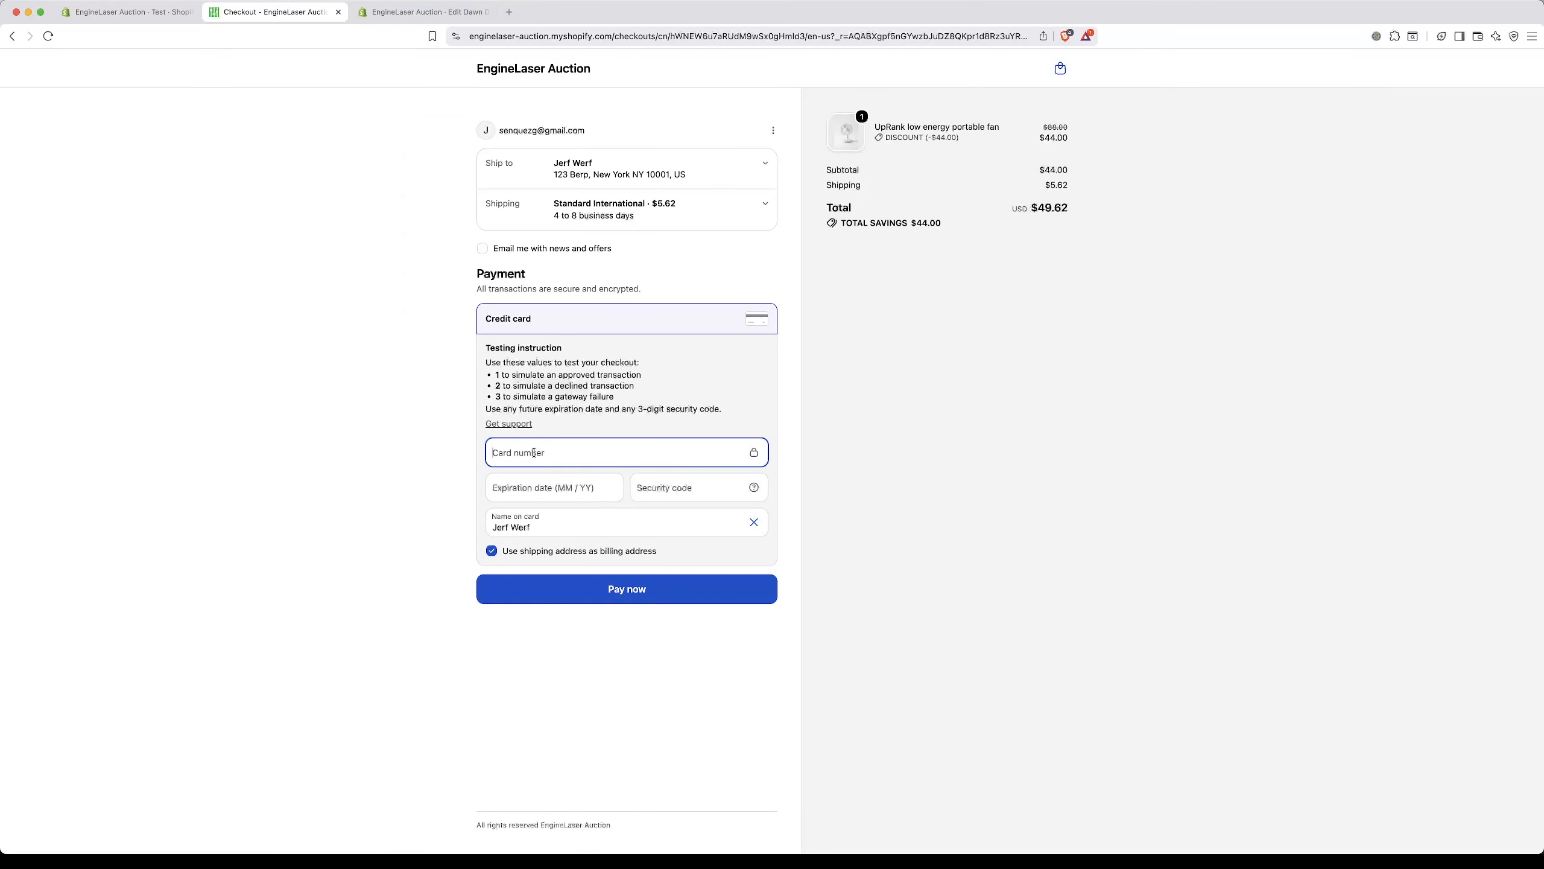
{"action": "type", "text": "1"}
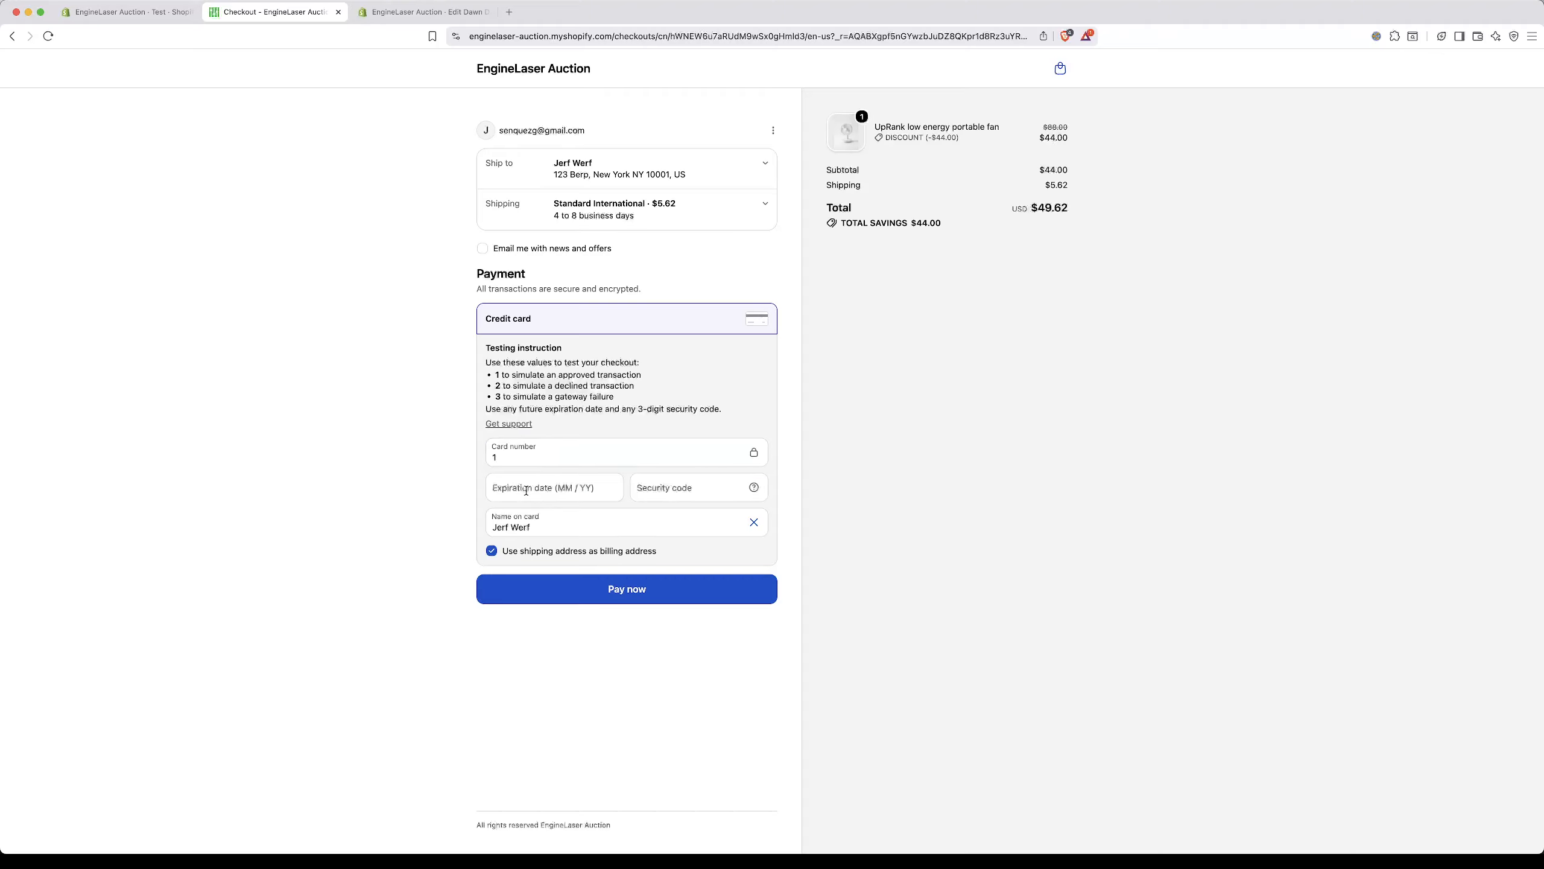
{"action": "left_click", "coordinate": [527, 491]}
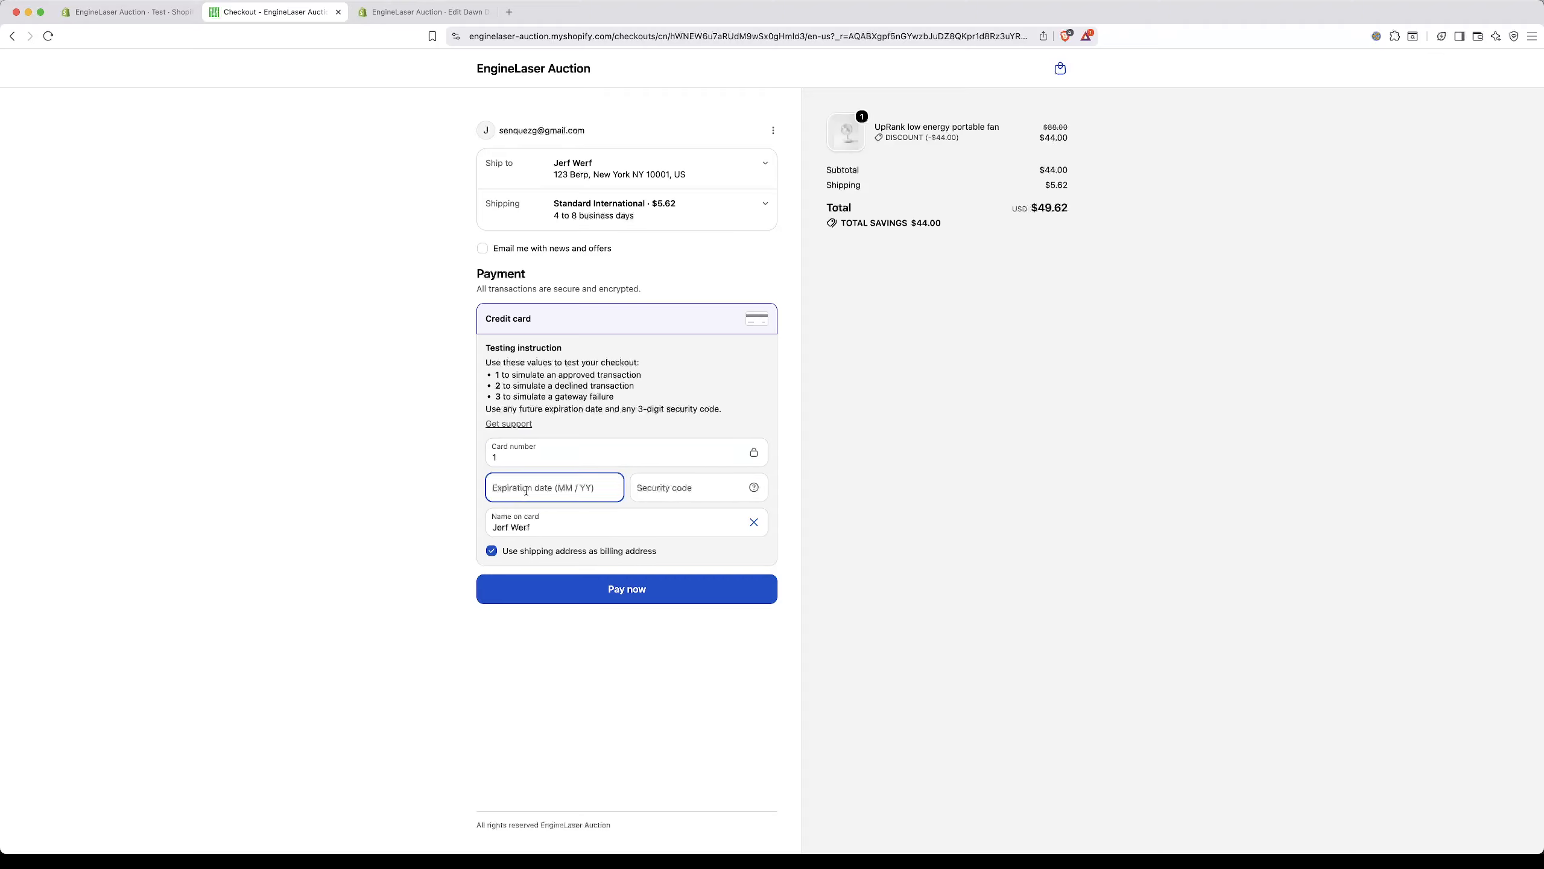
{"action": "type", "text": "0828"}
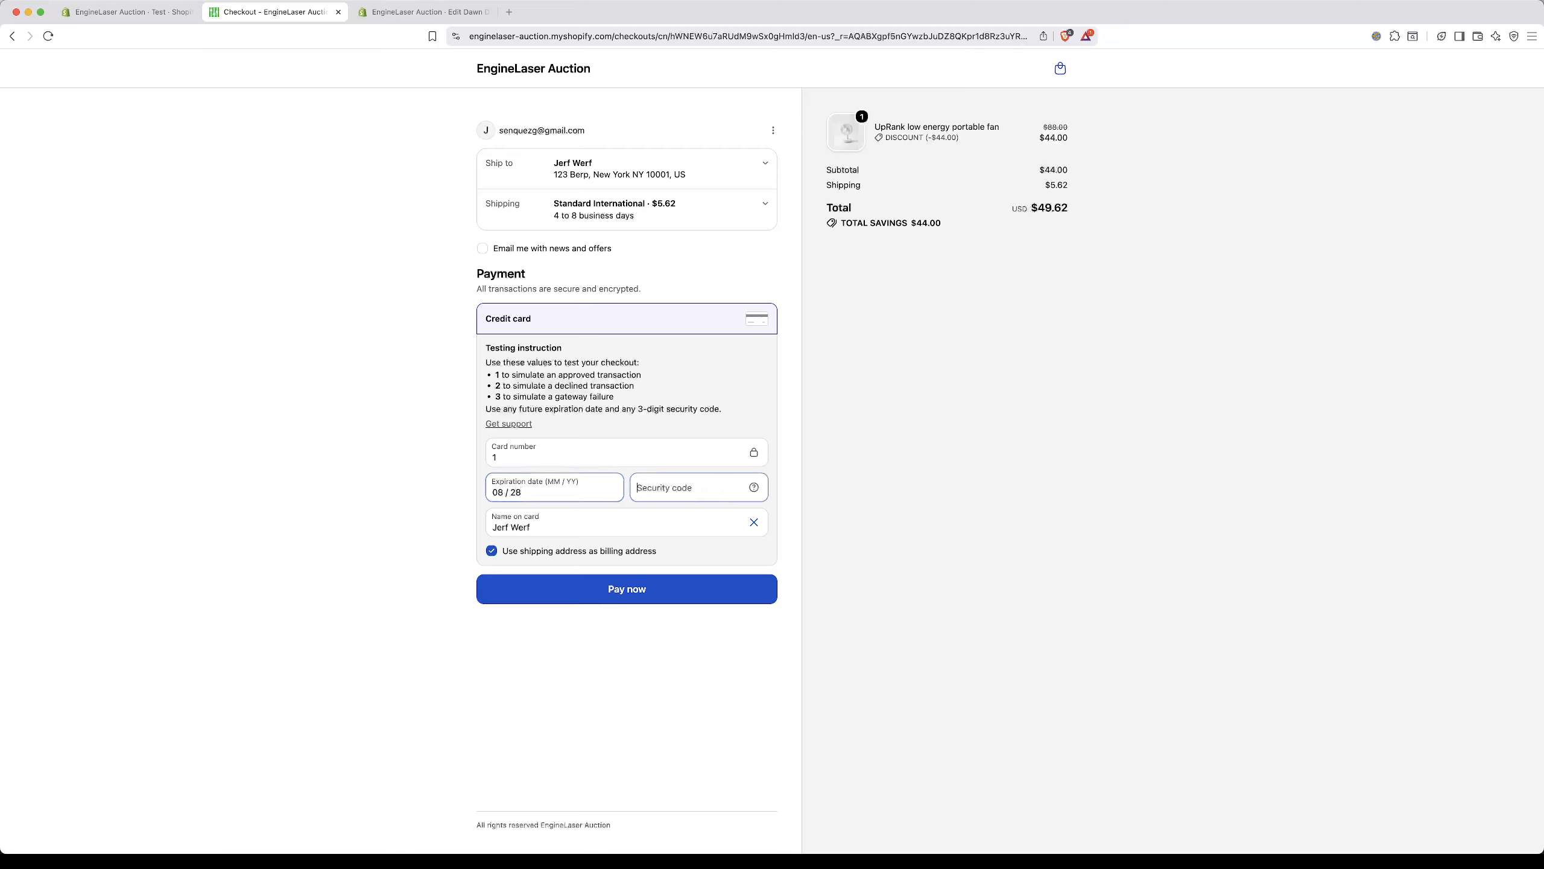
{"action": "type", "text": "111"}
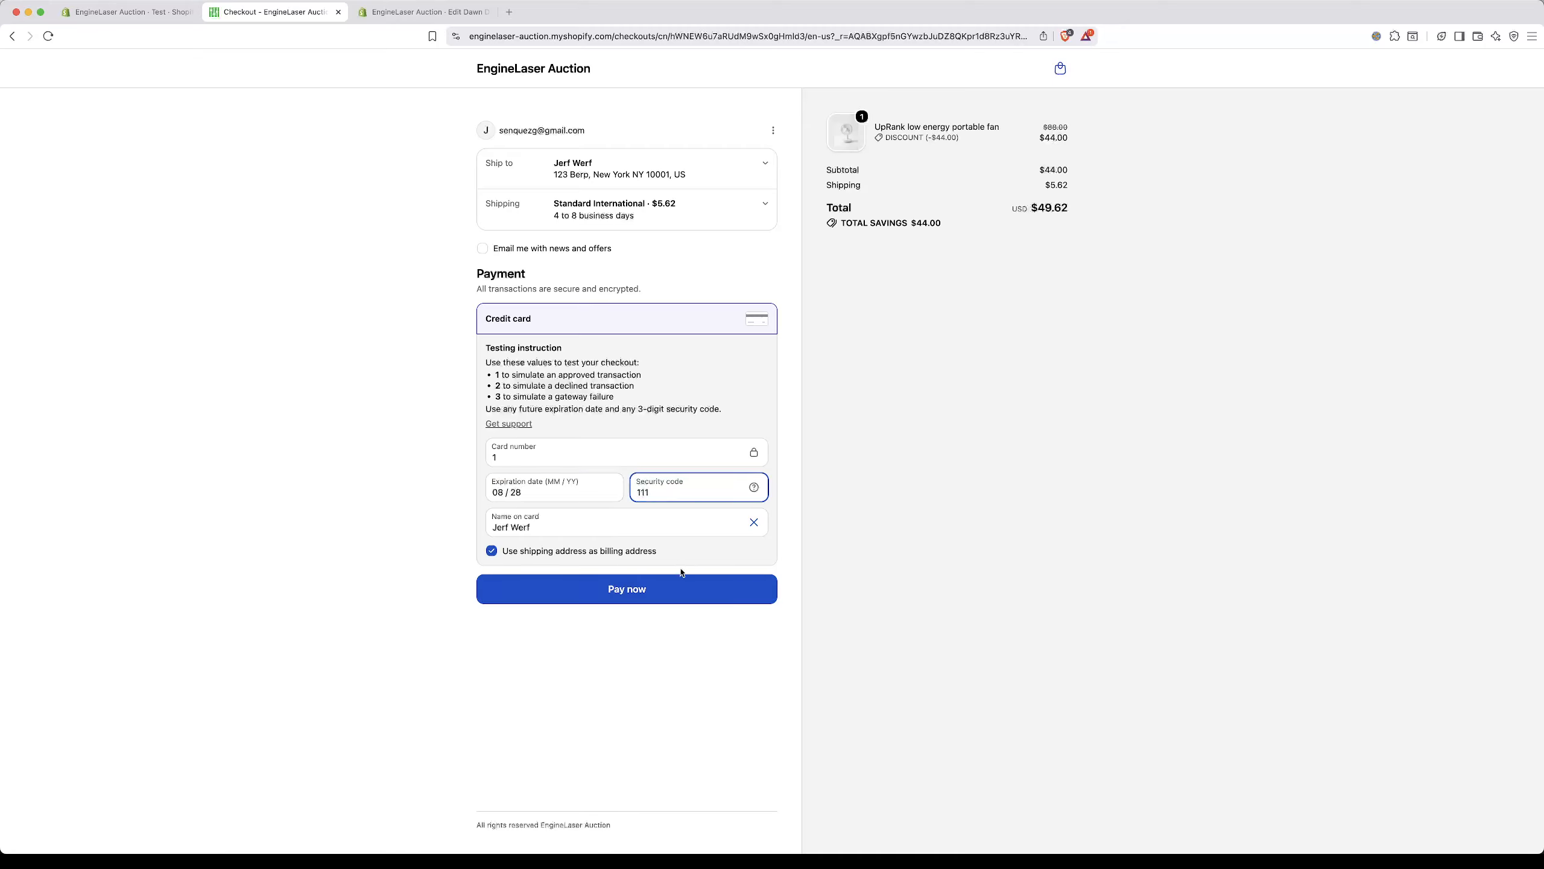
{"action": "left_click", "coordinate": [614, 595]}
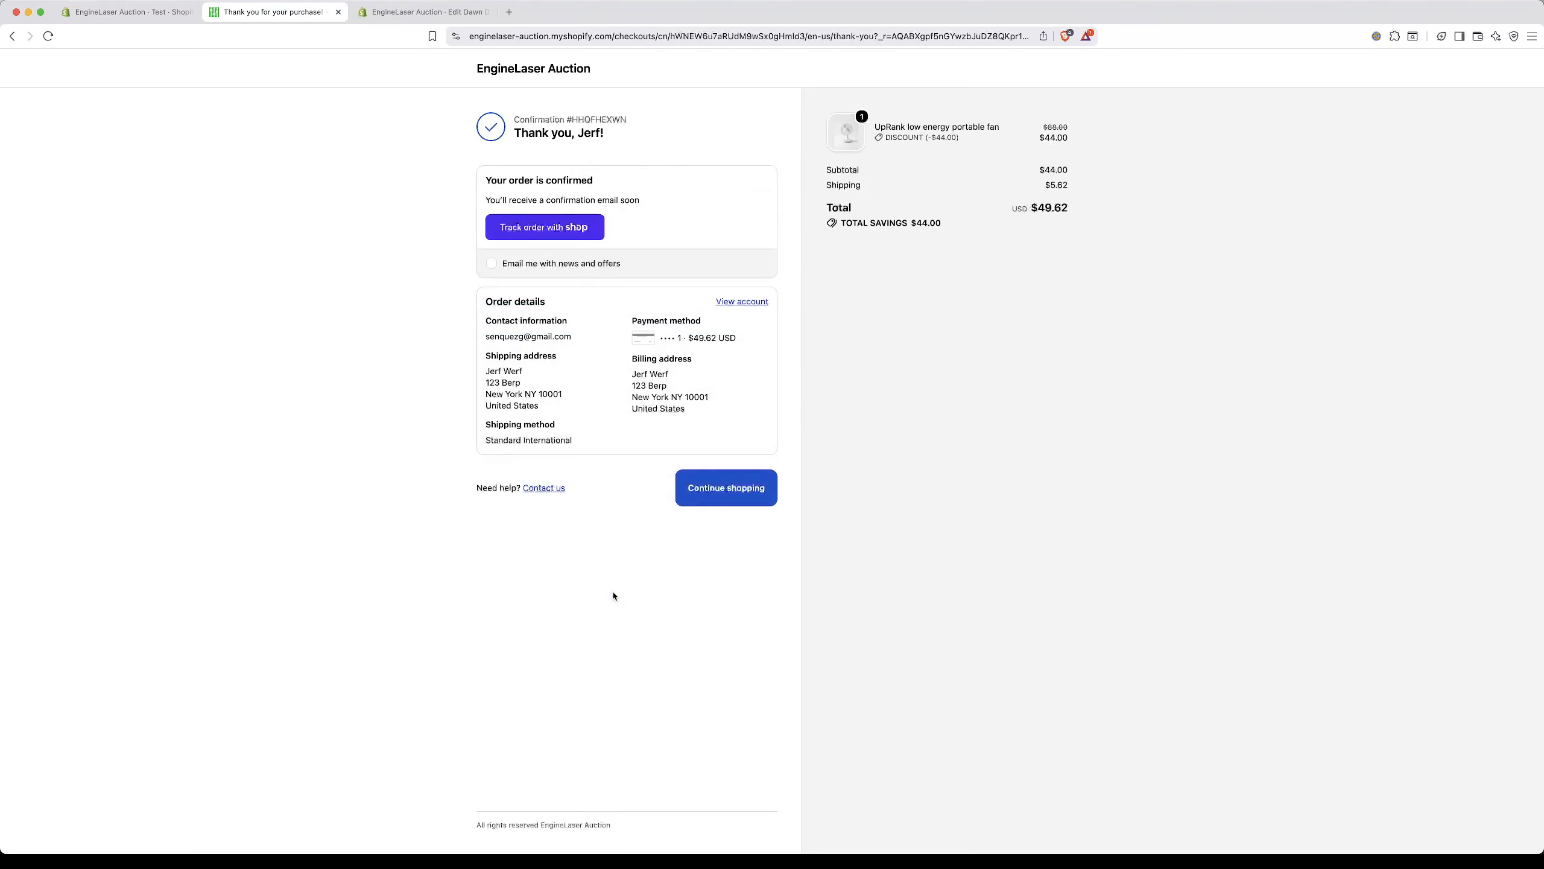
Step: Return to the Test campaign in the Shopify admin and reload it to check its units sold and funding progress
{"action": "left_click", "coordinate": [147, 14]}
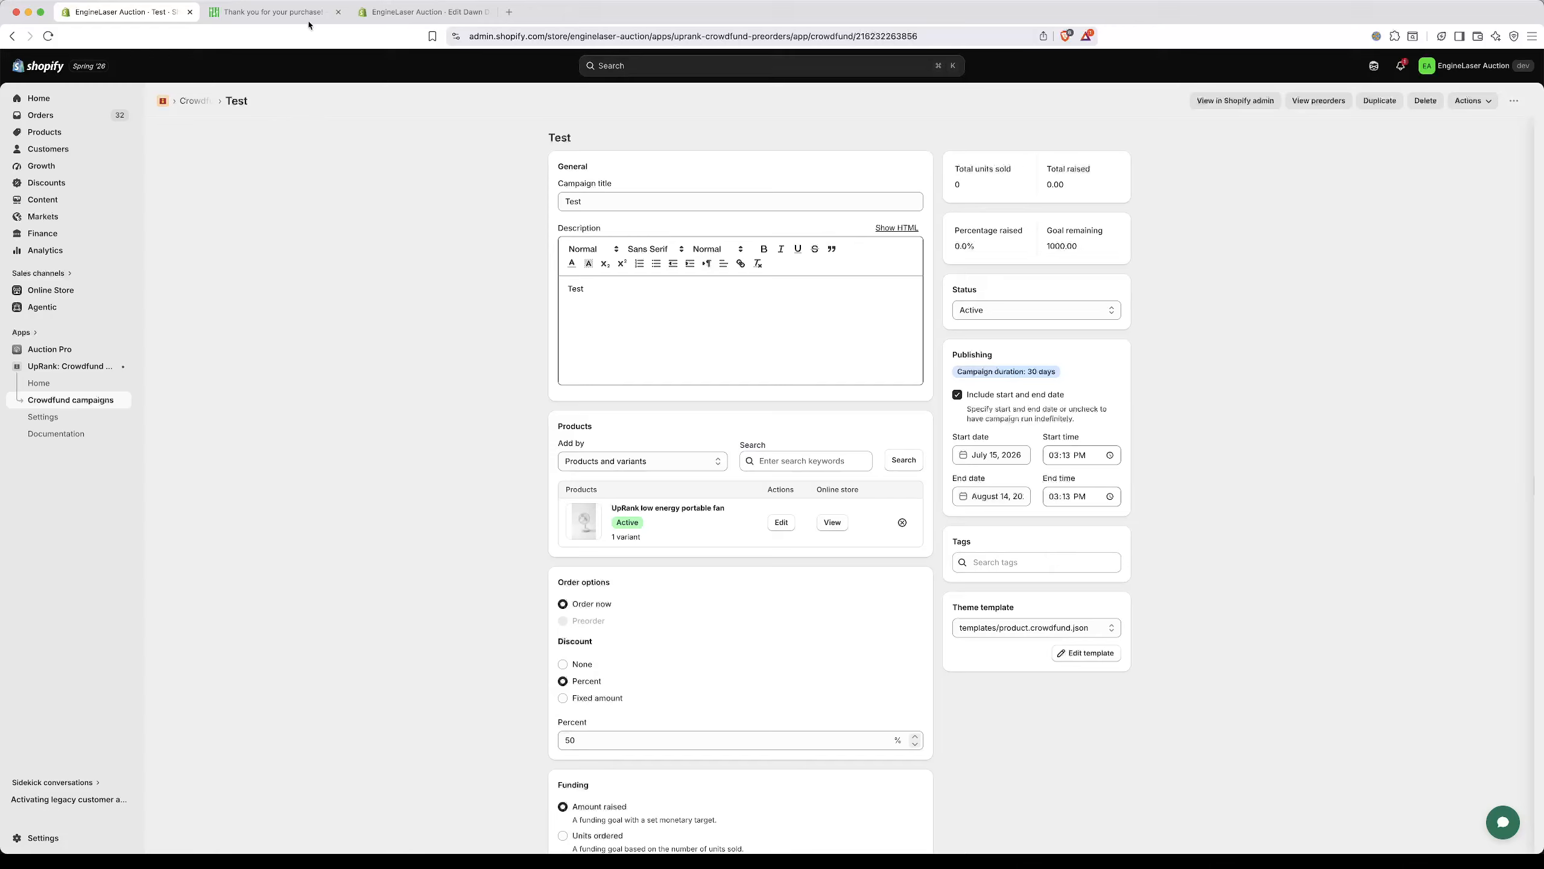
{"action": "left_click", "coordinate": [49, 37]}
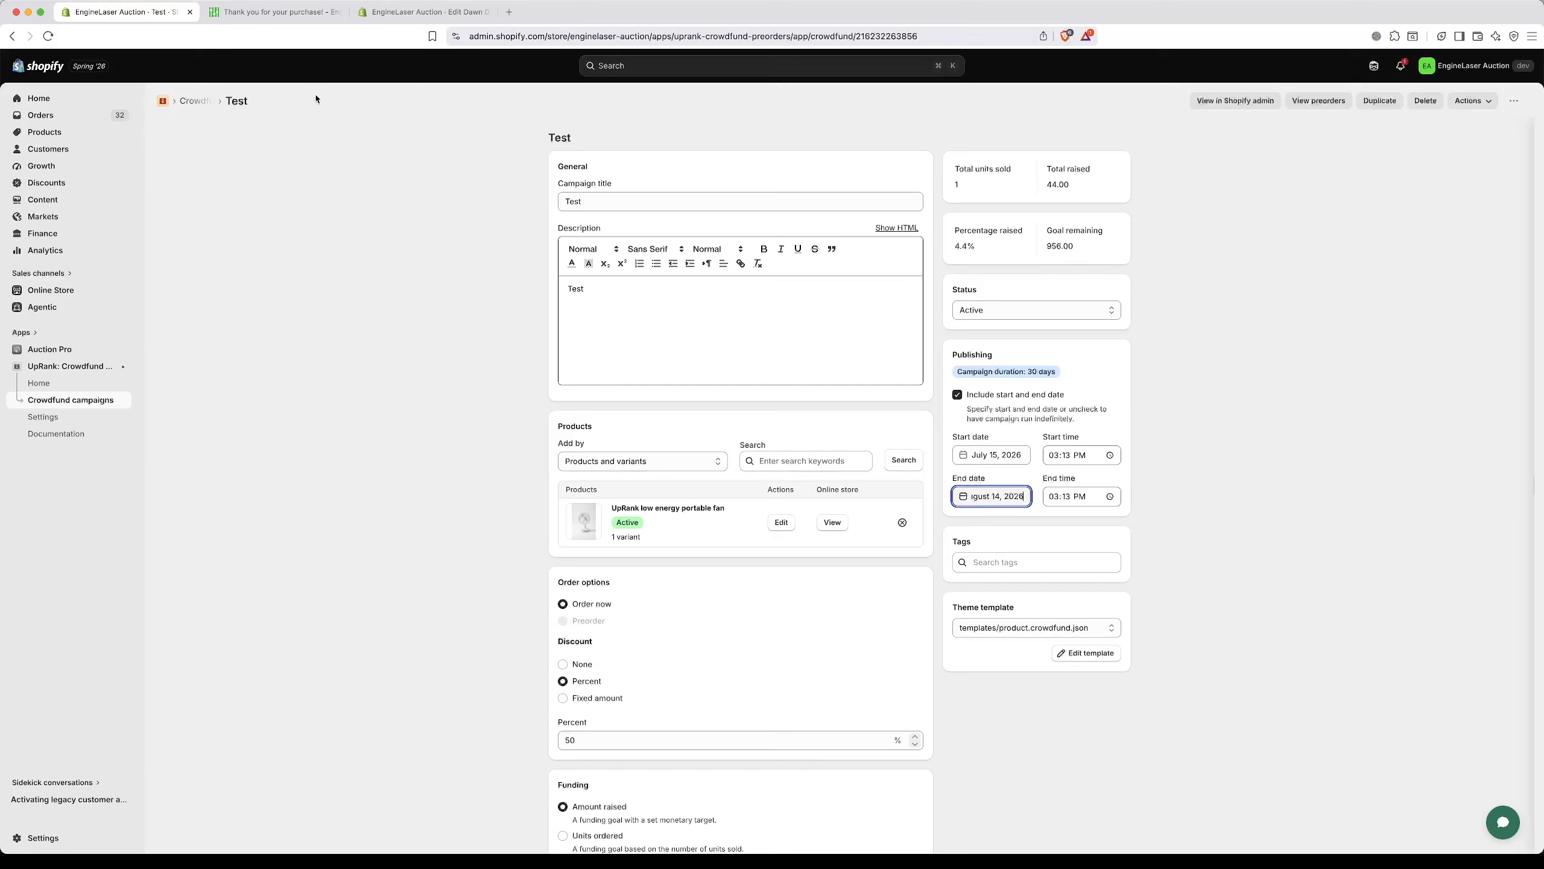
Step: Go to the UpRank dashboard and open the app settings through the setup guide's "Configure your settings" task
{"action": "left_click", "coordinate": [43, 387]}
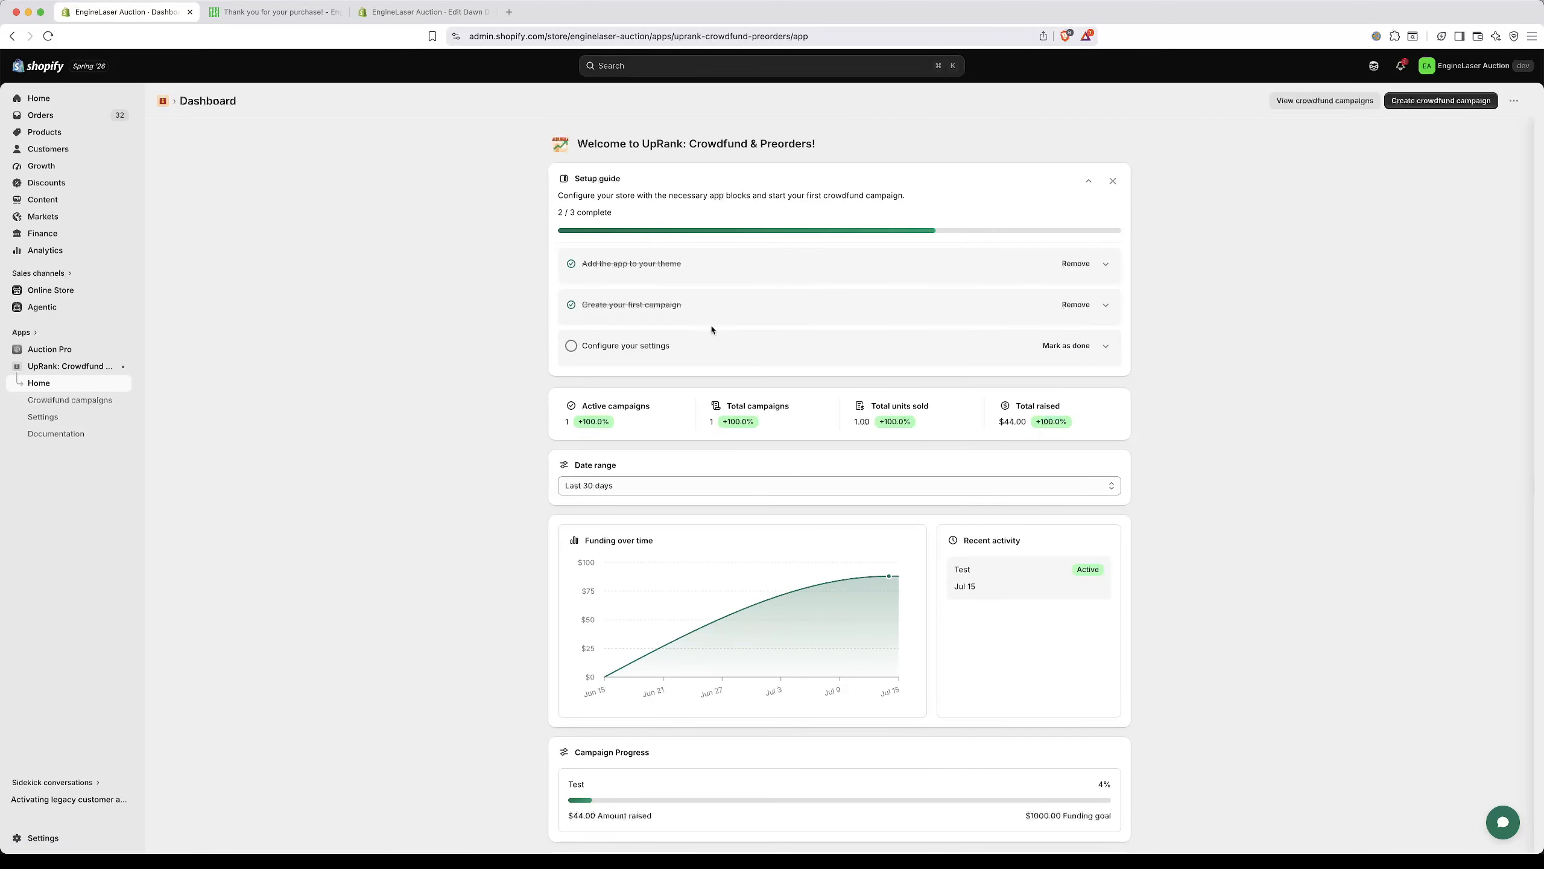
{"action": "left_click", "coordinate": [1106, 346]}
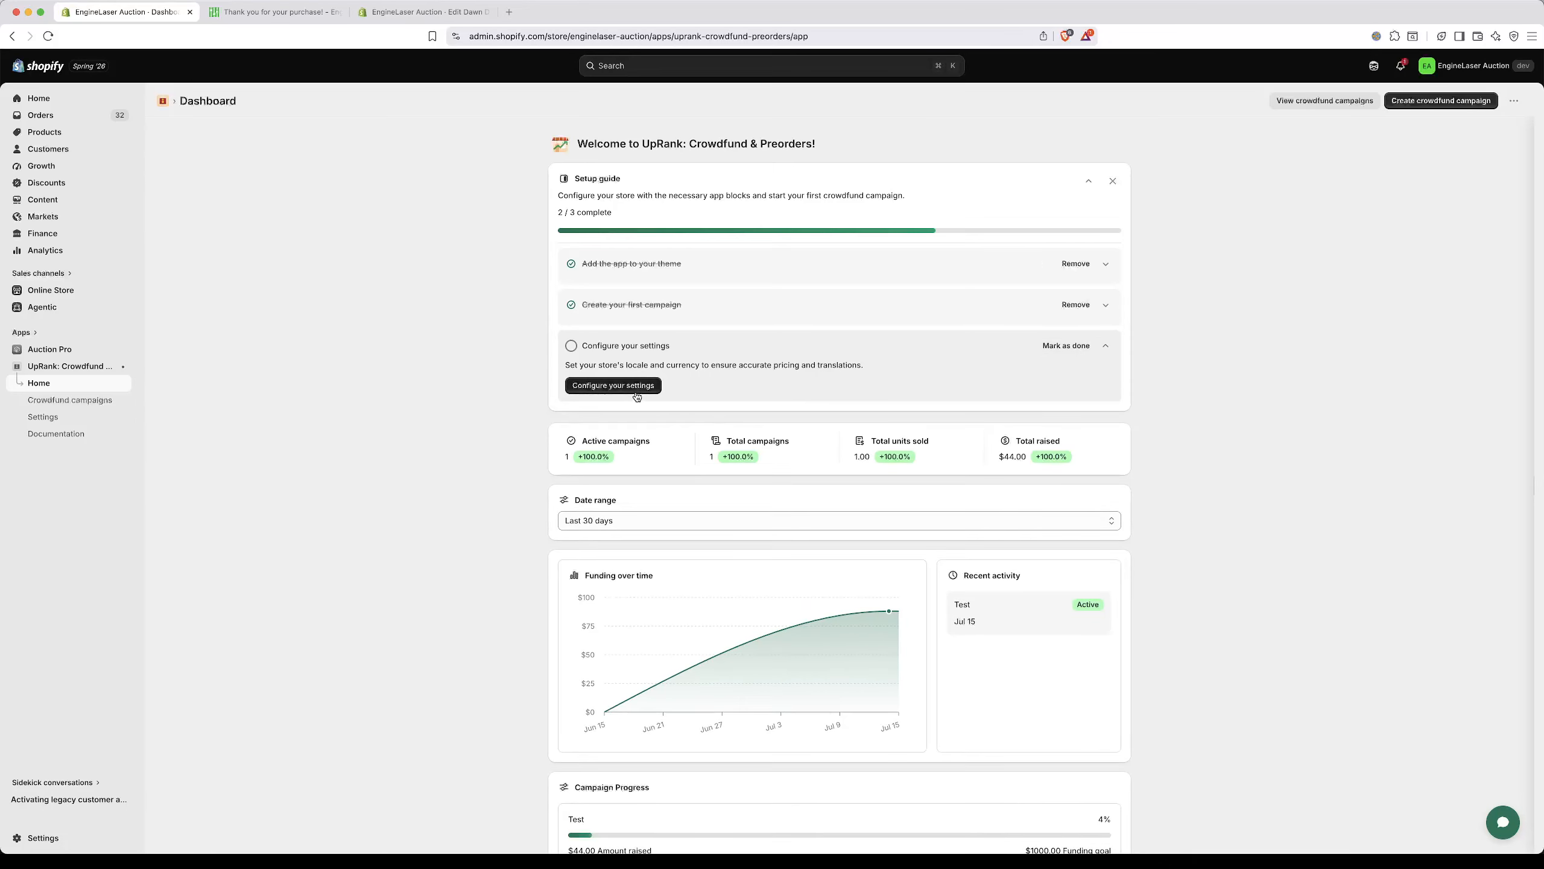
{"action": "left_click", "coordinate": [625, 386]}
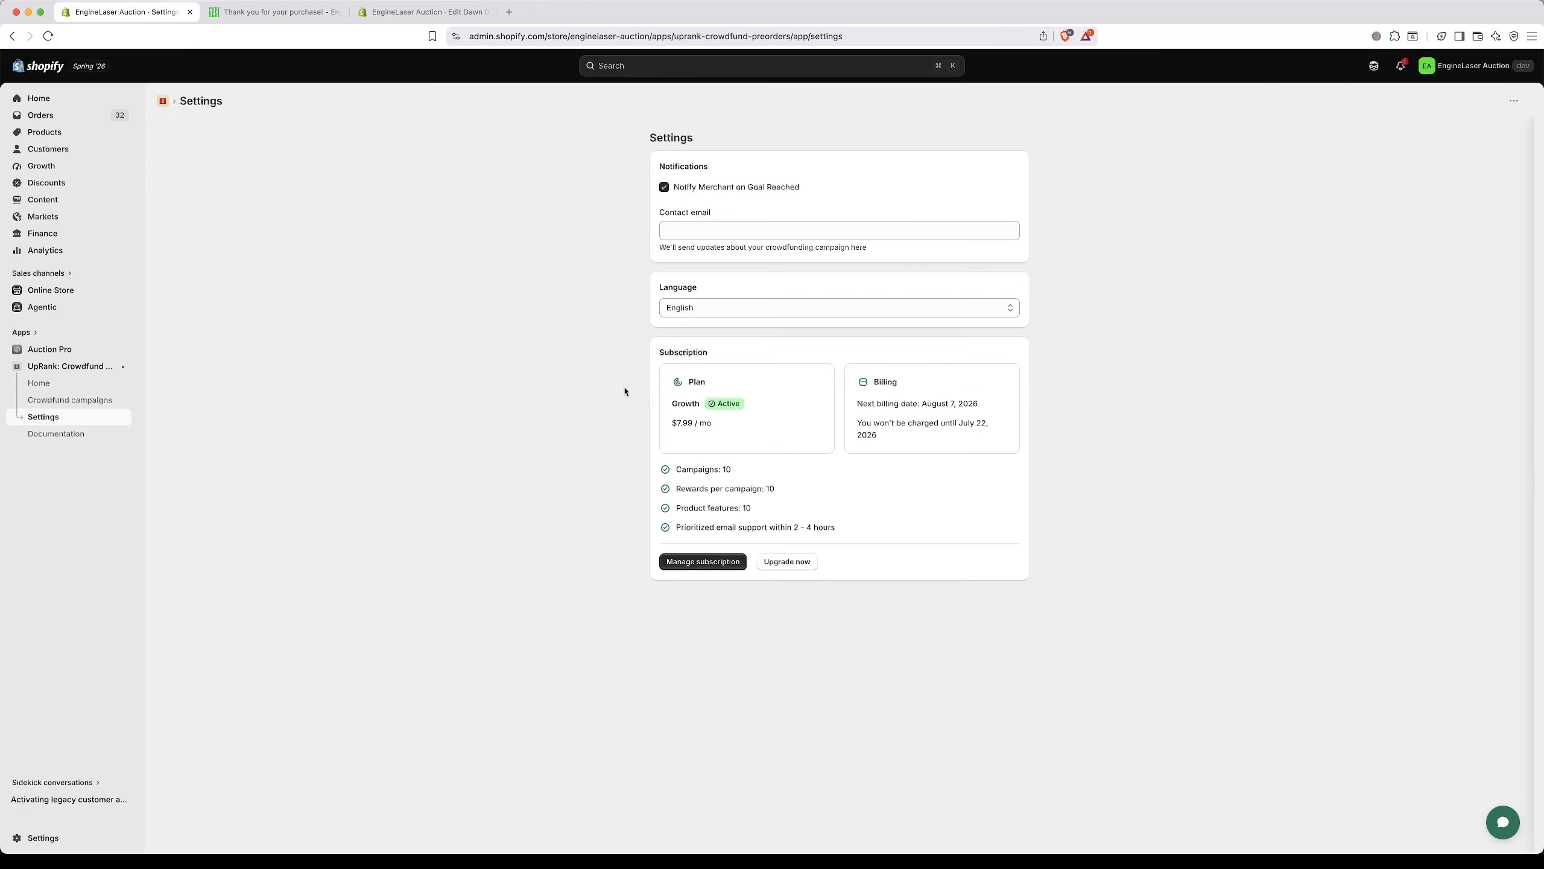